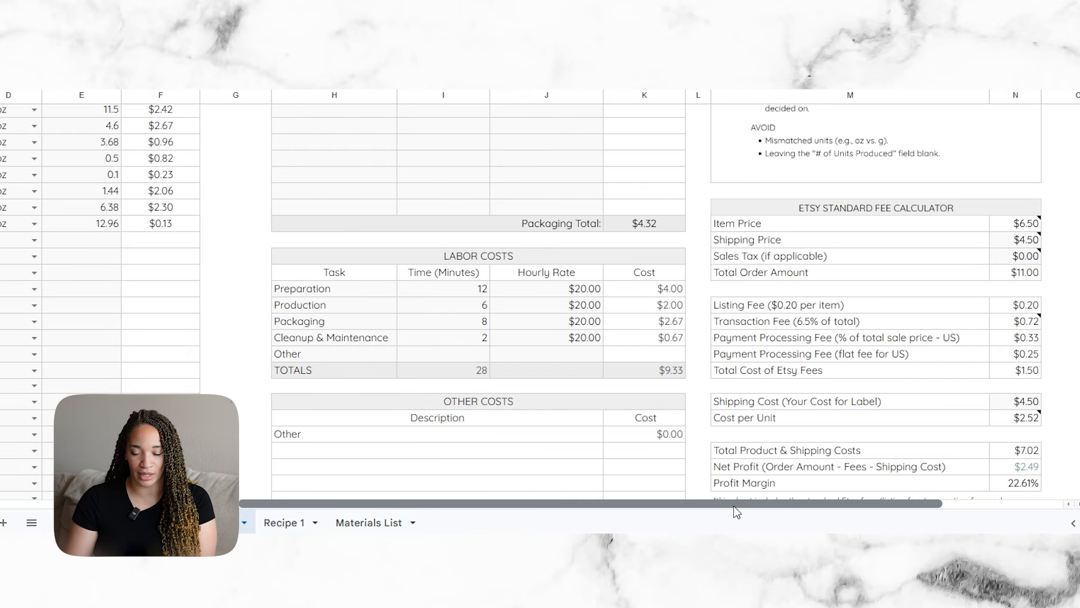
Step: Examine the Etsy Standard Fee Calculator in the example recipe, including the notes on item price, shipping price and cost per unit
{"action": "scroll", "coordinate": [789, 451], "scroll_direction": "down", "scroll_amount": 2}
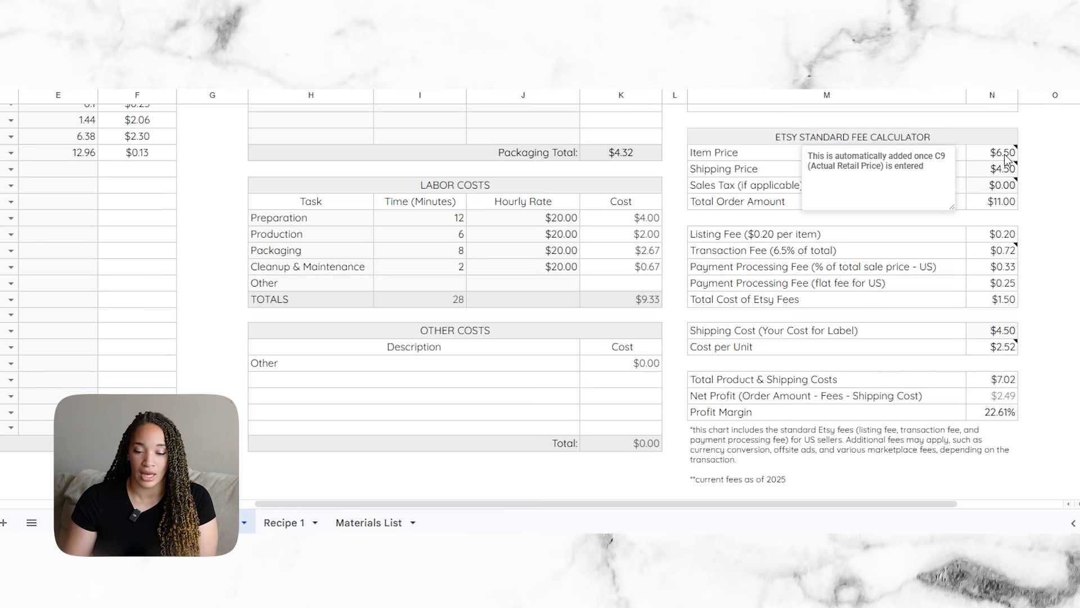
{"action": "mouse_move", "coordinate": [1006, 172]}
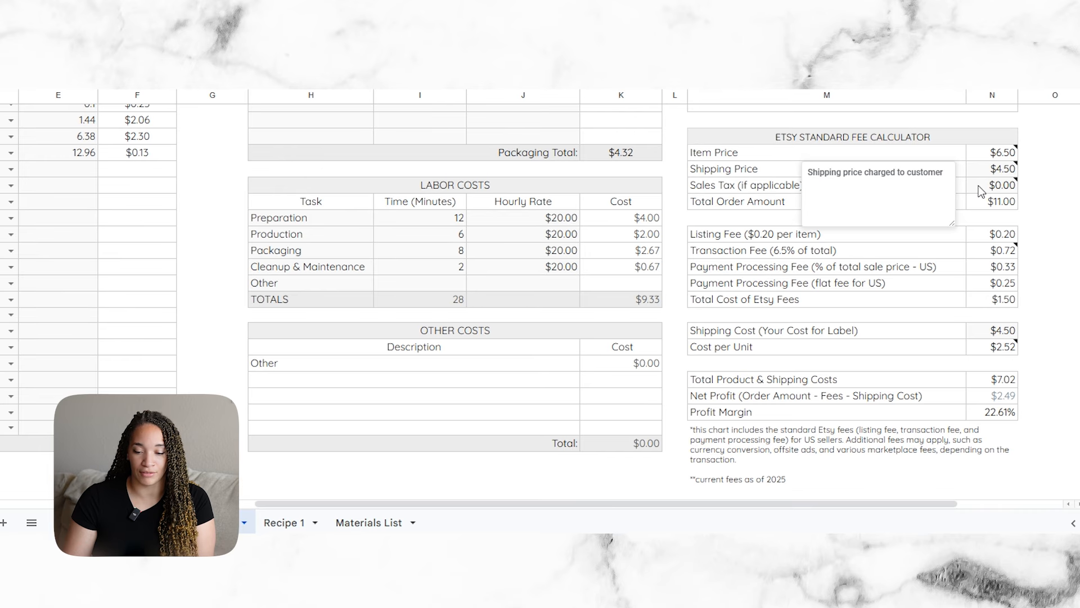
{"action": "left_click", "coordinate": [997, 188]}
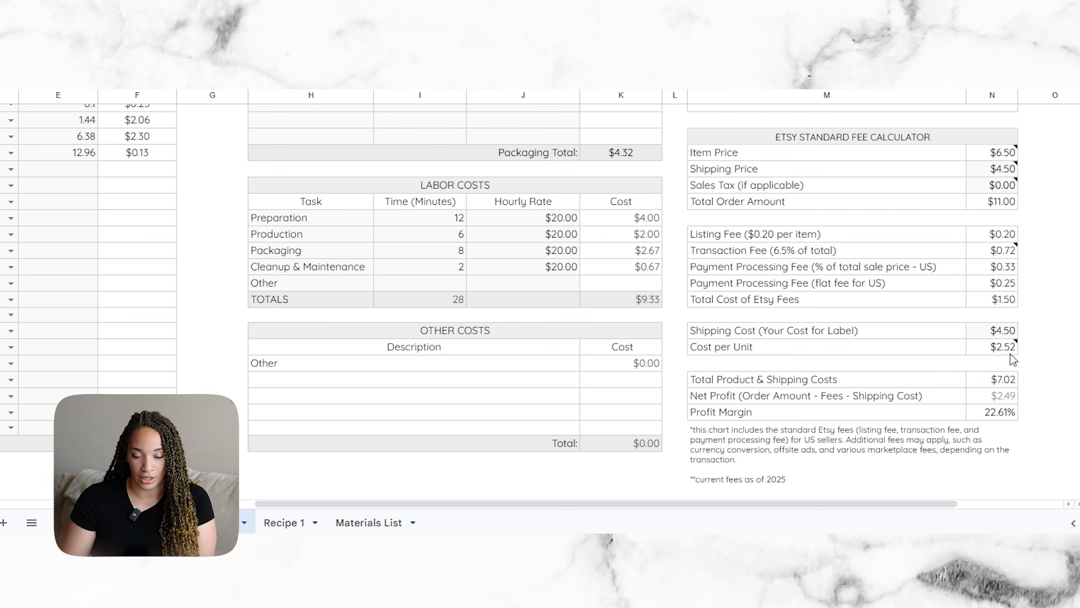
{"action": "scroll", "coordinate": [540, 264], "scroll_direction": "up", "scroll_amount": 5}
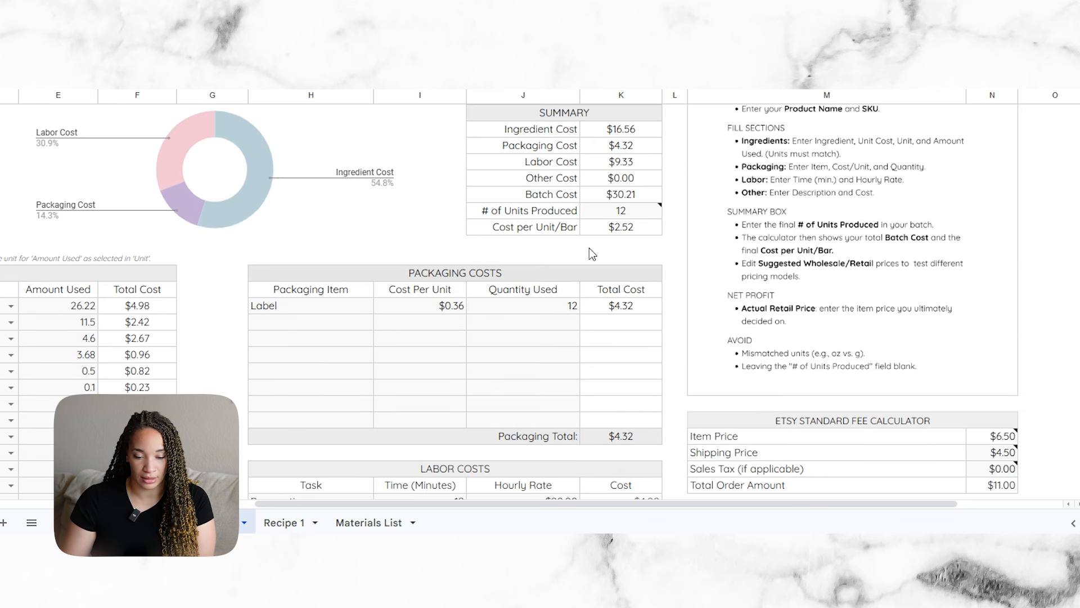
{"action": "scroll", "coordinate": [801, 299], "scroll_direction": "down", "scroll_amount": 3}
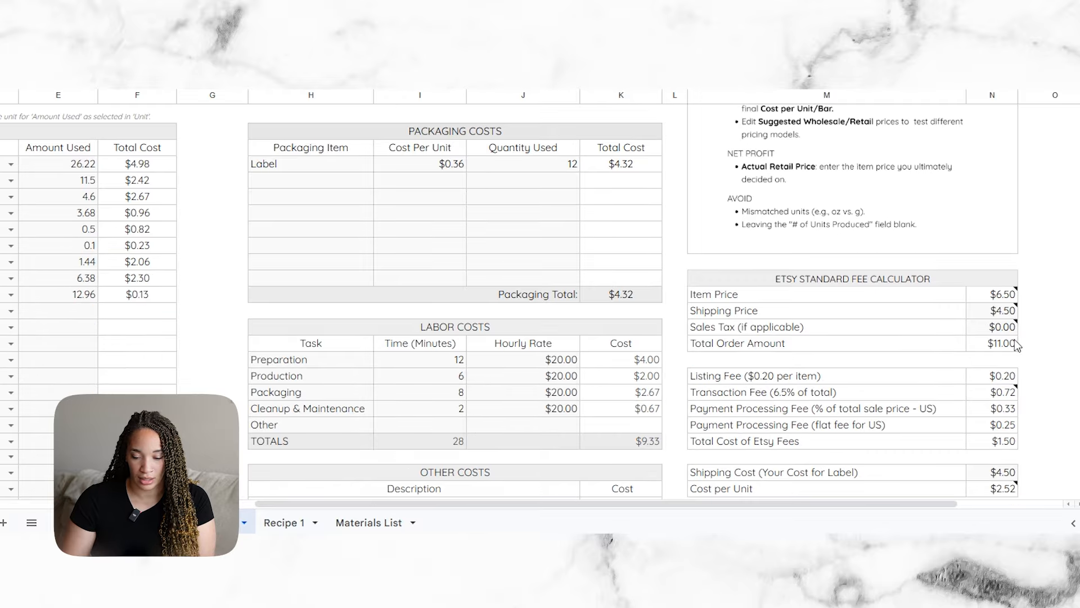
{"action": "scroll", "coordinate": [1010, 430], "scroll_direction": "down", "scroll_amount": 1}
{"action": "mouse_move", "coordinate": [1007, 425]}
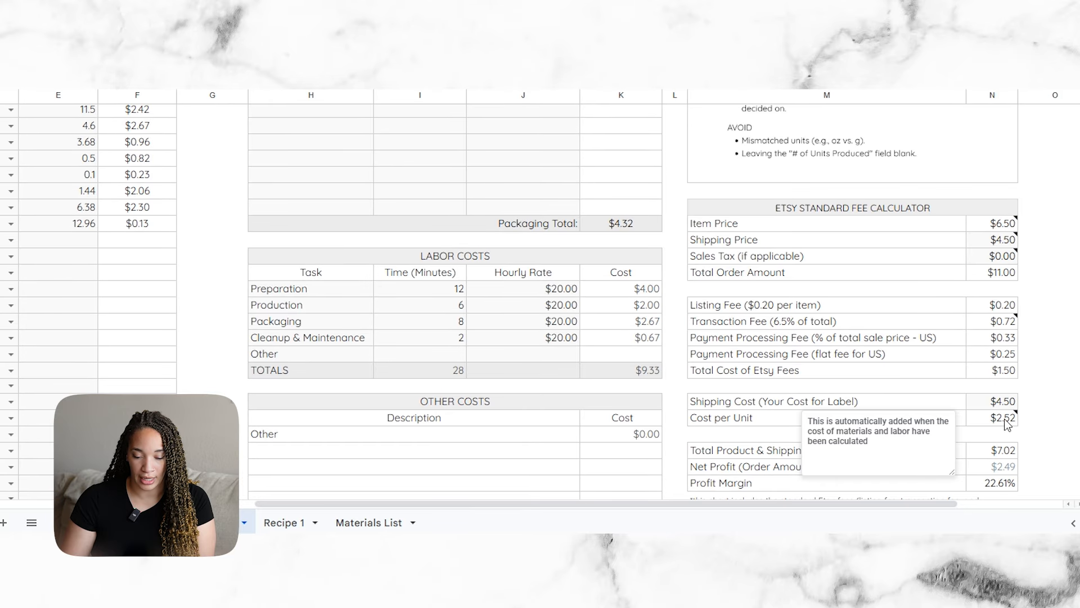
{"action": "scroll", "coordinate": [1022, 428], "scroll_direction": "down", "scroll_amount": 1}
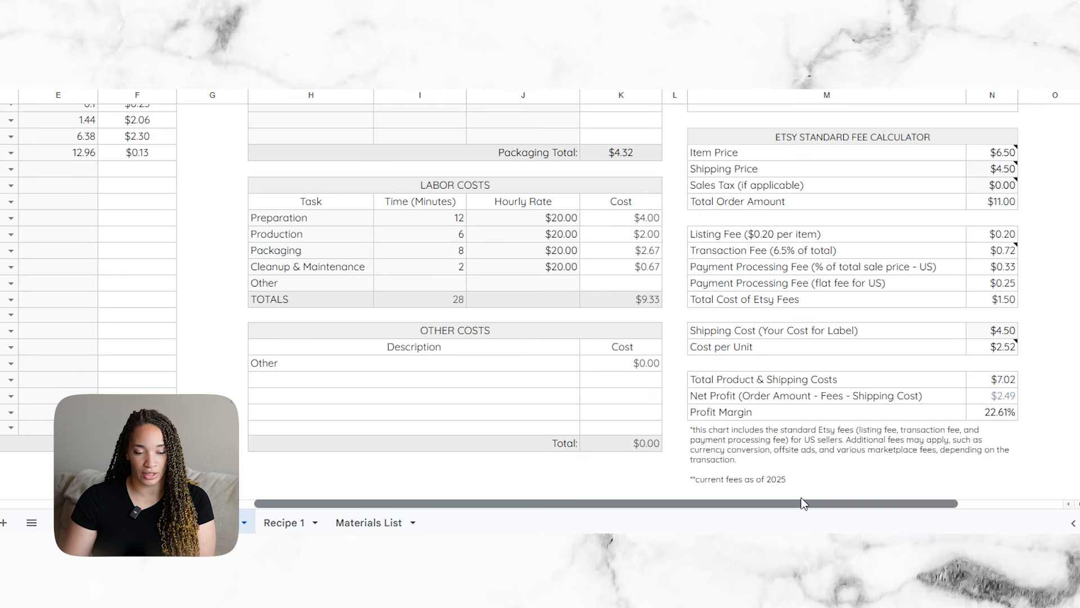
Step: Compare the example recipe's product info and summary with the Etsy calculator's net profit and profit margin
{"action": "left_click_drag", "start_coordinate": [803, 504], "coordinate": [535, 502]}
{"action": "scroll", "coordinate": [390, 372], "scroll_direction": "up", "scroll_amount": 6}
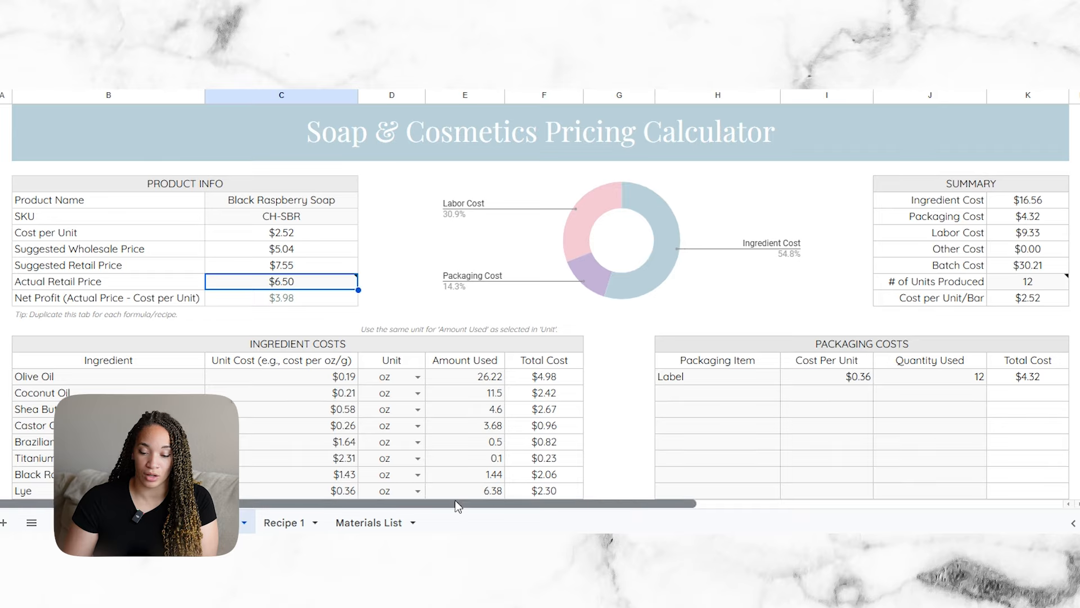
{"action": "left_click_drag", "start_coordinate": [458, 504], "coordinate": [642, 503]}
{"action": "scroll", "coordinate": [756, 402], "scroll_direction": "down", "scroll_amount": 10}
{"action": "left_click_drag", "start_coordinate": [747, 503], "coordinate": [829, 503]}
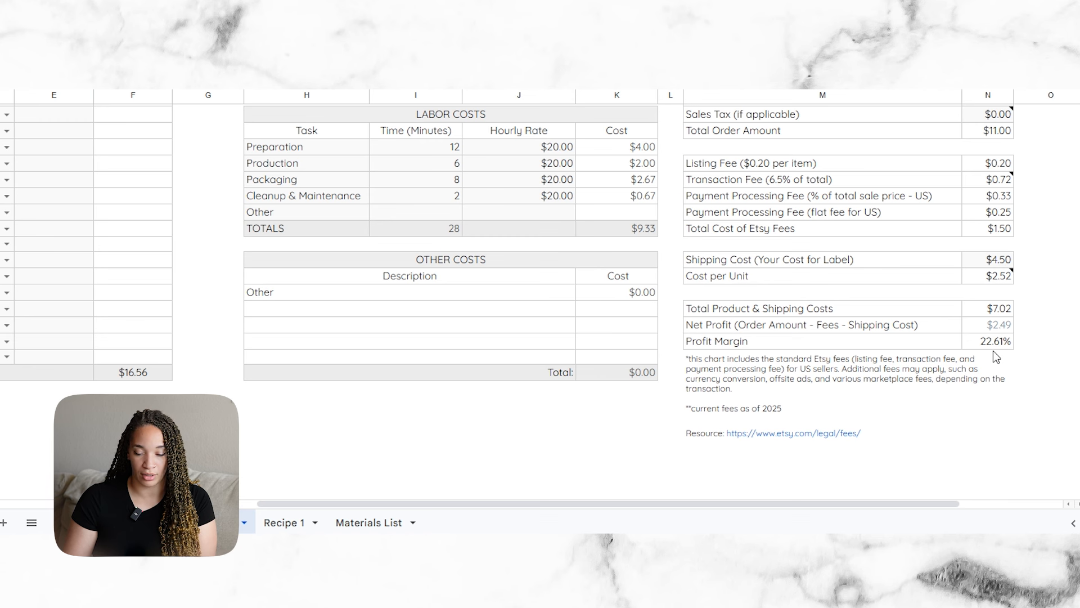
{"action": "scroll", "coordinate": [919, 350], "scroll_direction": "up", "scroll_amount": 3}
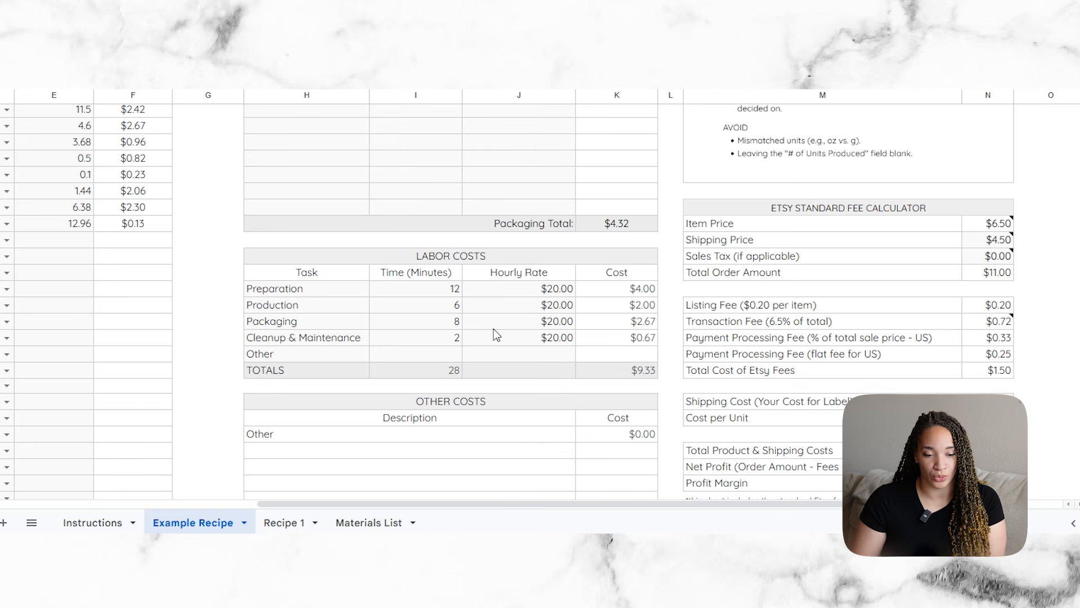
{"action": "scroll", "coordinate": [494, 328], "scroll_direction": "up", "scroll_amount": 5}
{"action": "left_click_drag", "start_coordinate": [433, 503], "coordinate": [196, 498]}
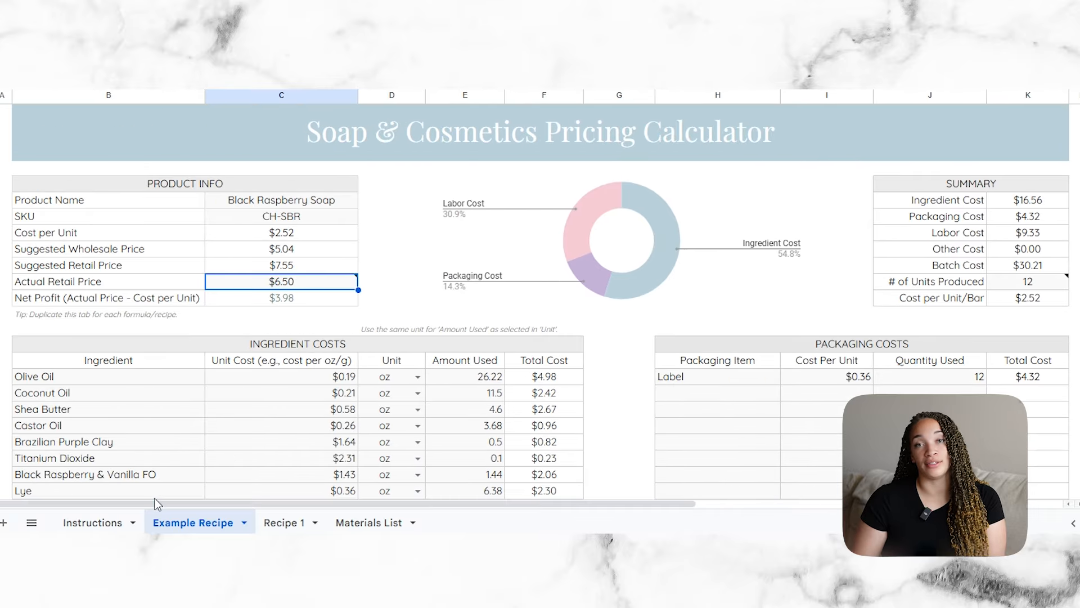
Step: Duplicate the blank Recipe 1 sheet and rename the copy Vanilla Bath Bombs
{"action": "left_click", "coordinate": [285, 525]}
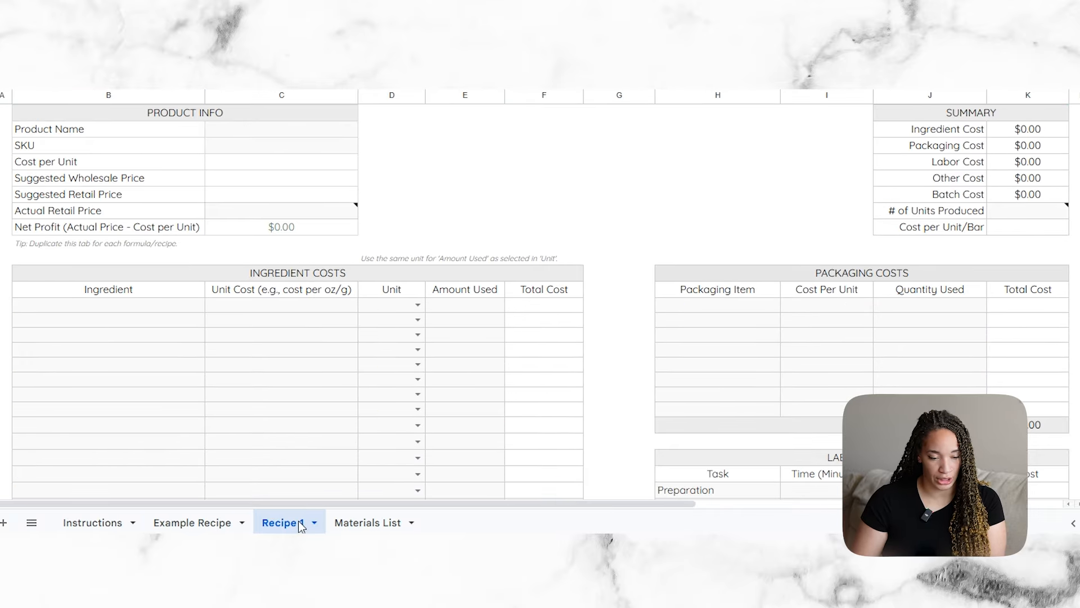
{"action": "scroll", "coordinate": [309, 401], "scroll_direction": "up", "scroll_amount": 2}
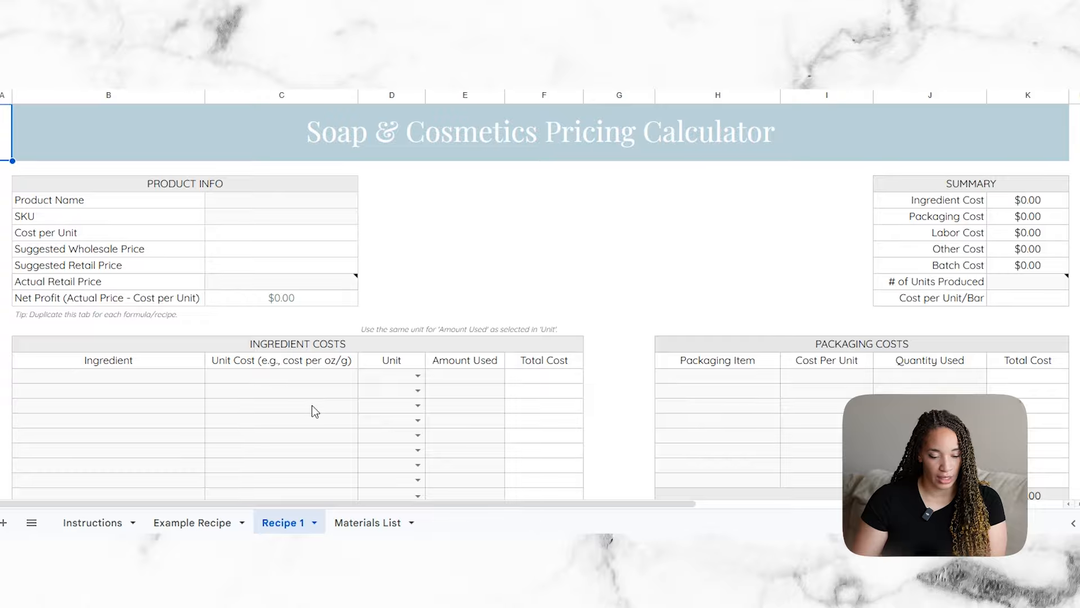
{"action": "left_click", "coordinate": [294, 527]}
{"action": "left_click", "coordinate": [313, 309]}
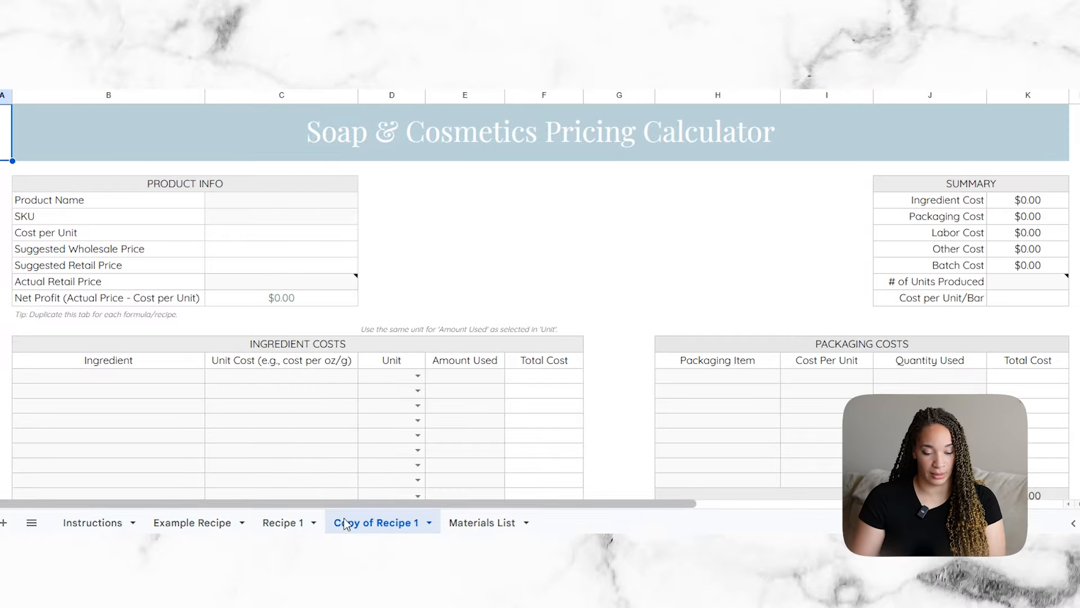
{"action": "double_click", "coordinate": [358, 528]}
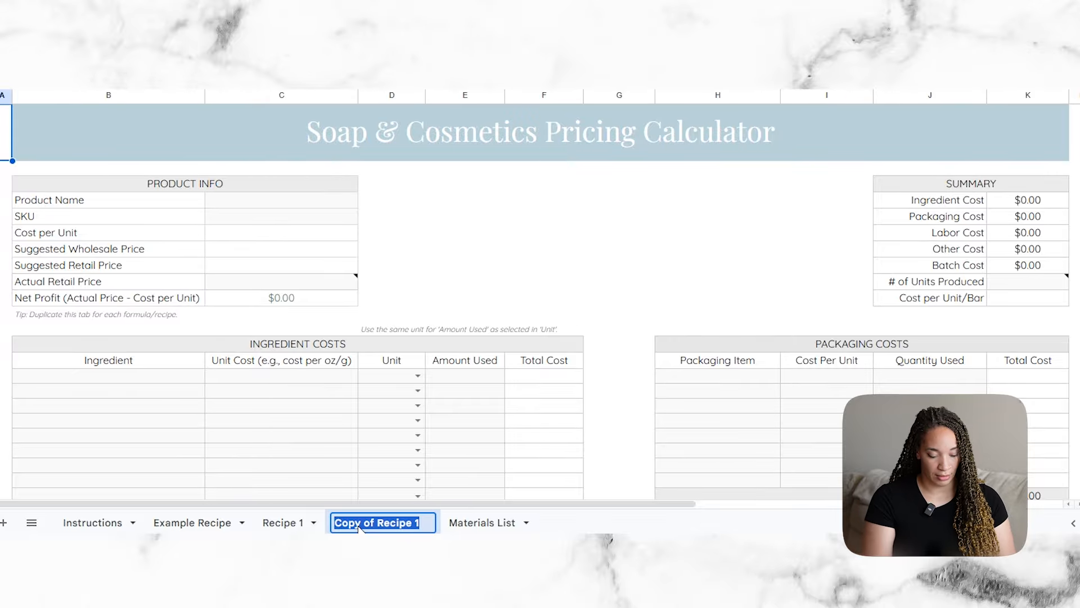
{"action": "type", "text": "Vanilla Bath Bomb"}
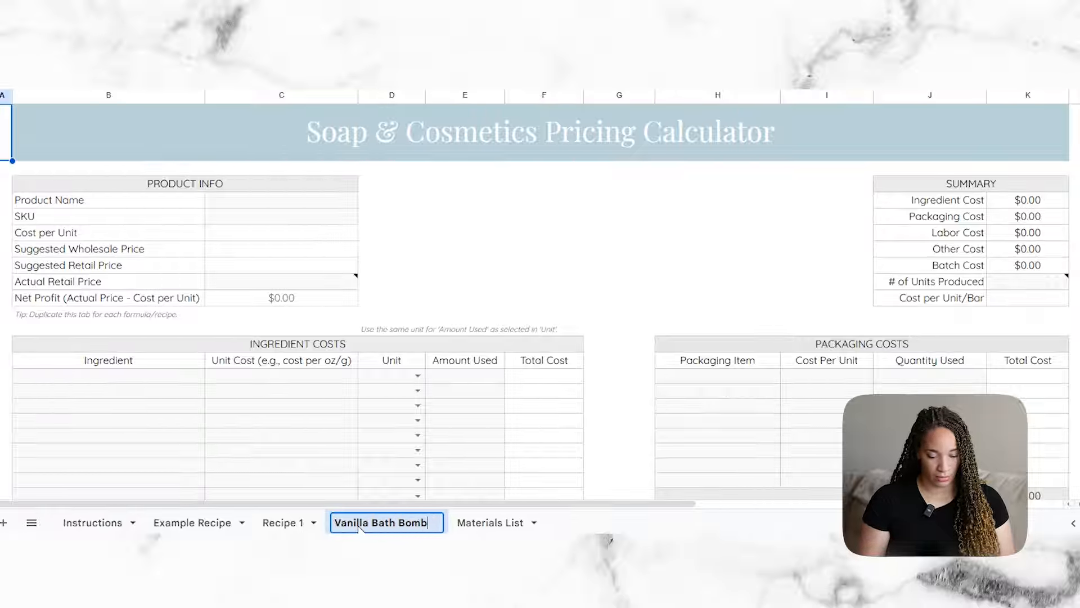
{"action": "type", "text": "s"}
Step: Fill in the product info with the product name Vanilla Bath Bombs and the SKU bb-van
{"action": "left_click", "coordinate": [265, 203]}
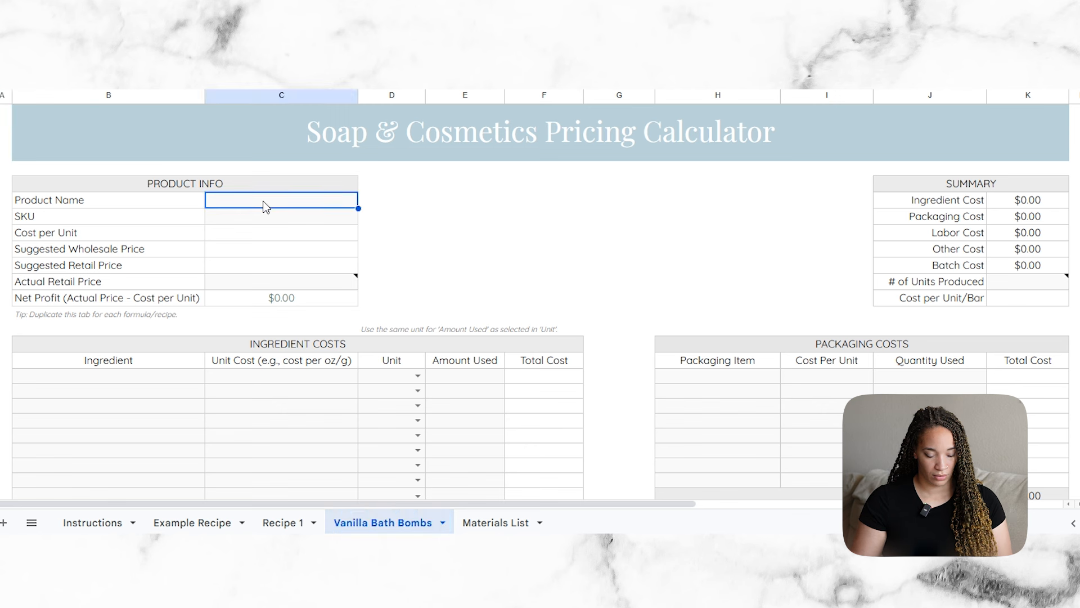
{"action": "type", "text": "Vanill"}
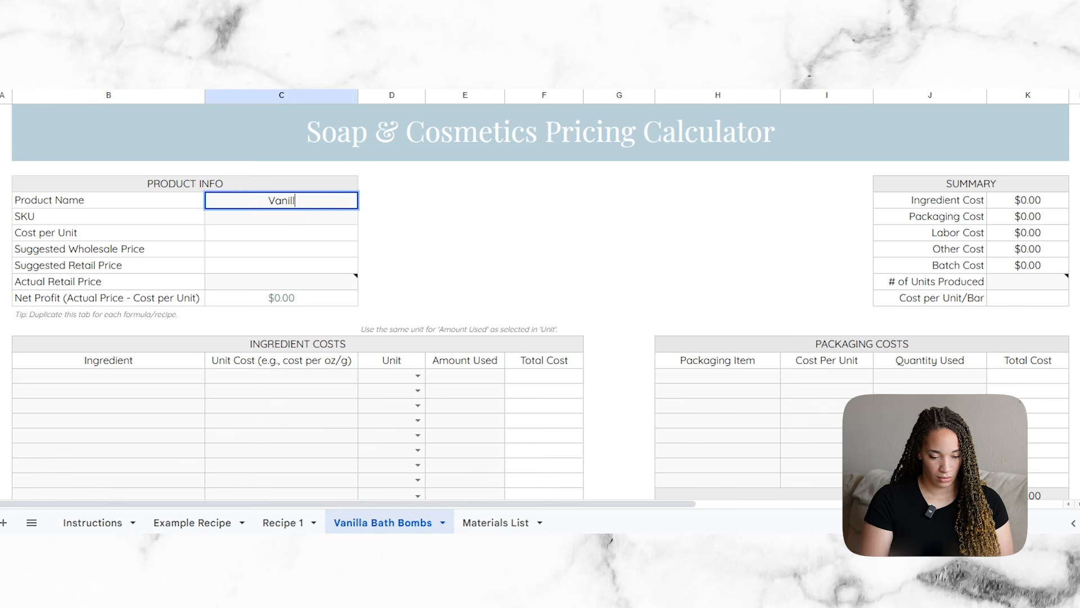
{"action": "type", "text": "a Bath Bombd"}
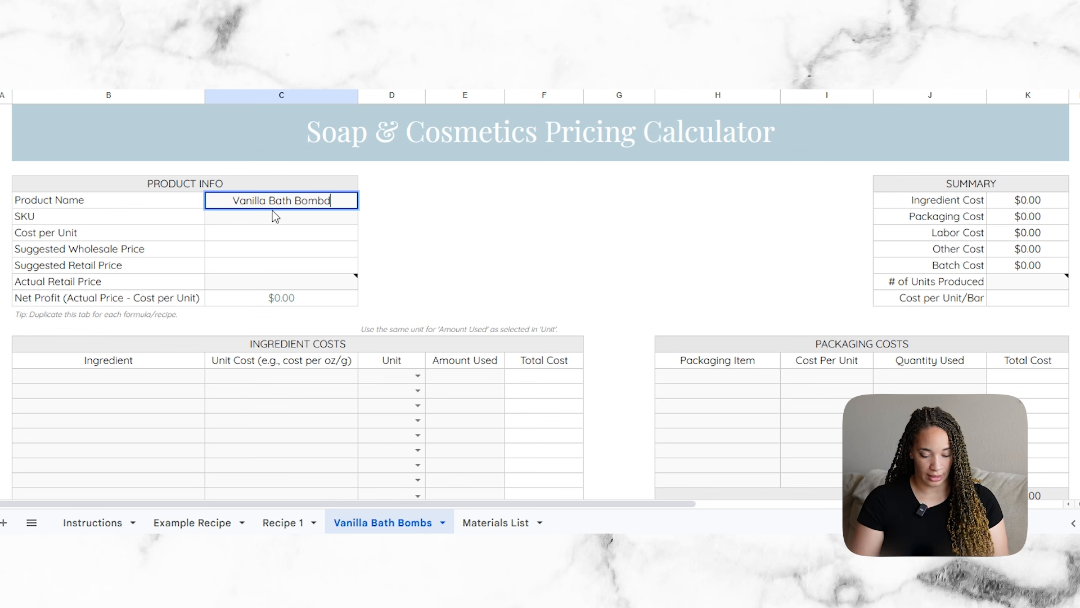
{"action": "key", "text": "BackSpace"}
{"action": "type", "text": "s"}
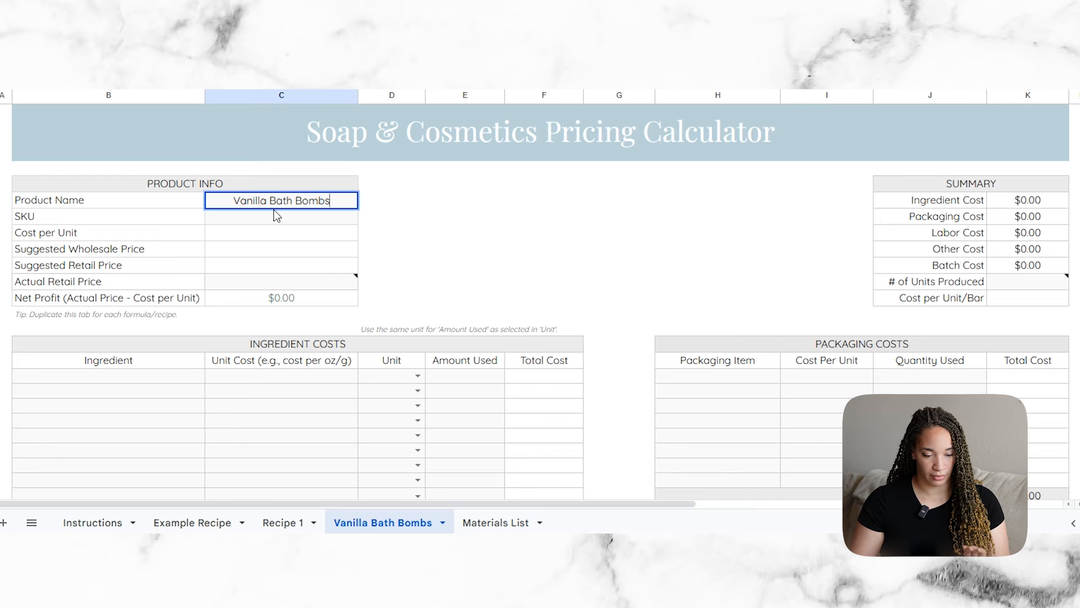
{"action": "left_click", "coordinate": [301, 223]}
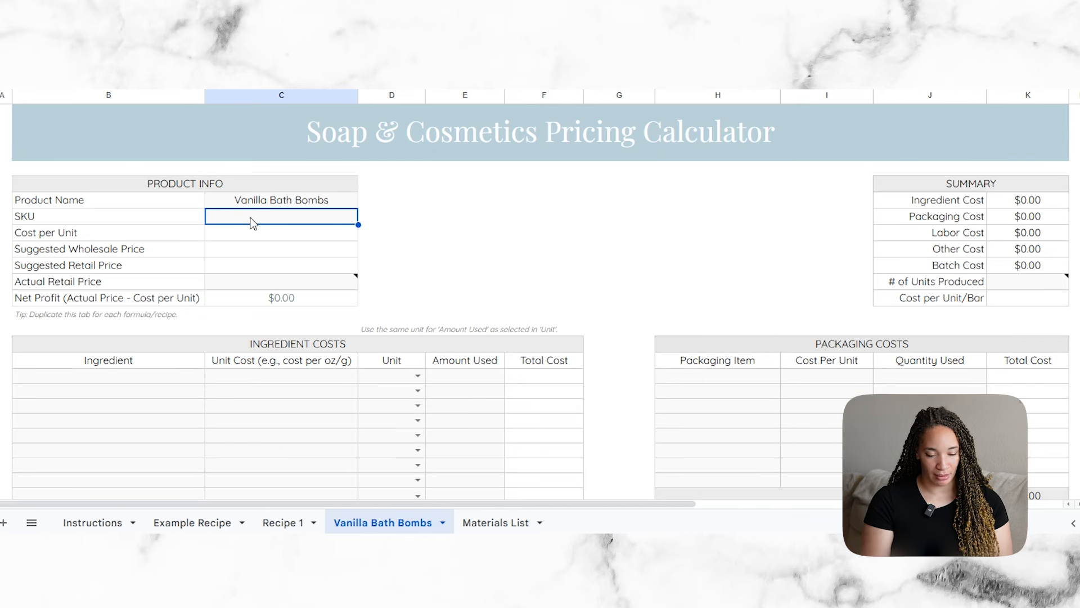
{"action": "type", "text": "bb-va"}
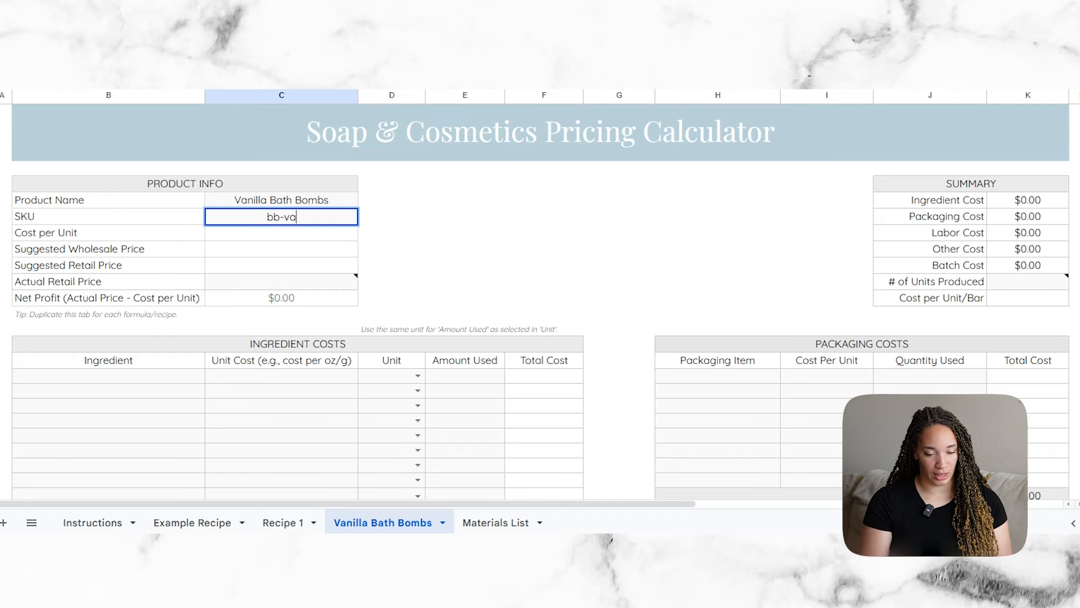
{"action": "type", "text": "n"}
{"action": "left_click", "coordinate": [306, 266]}
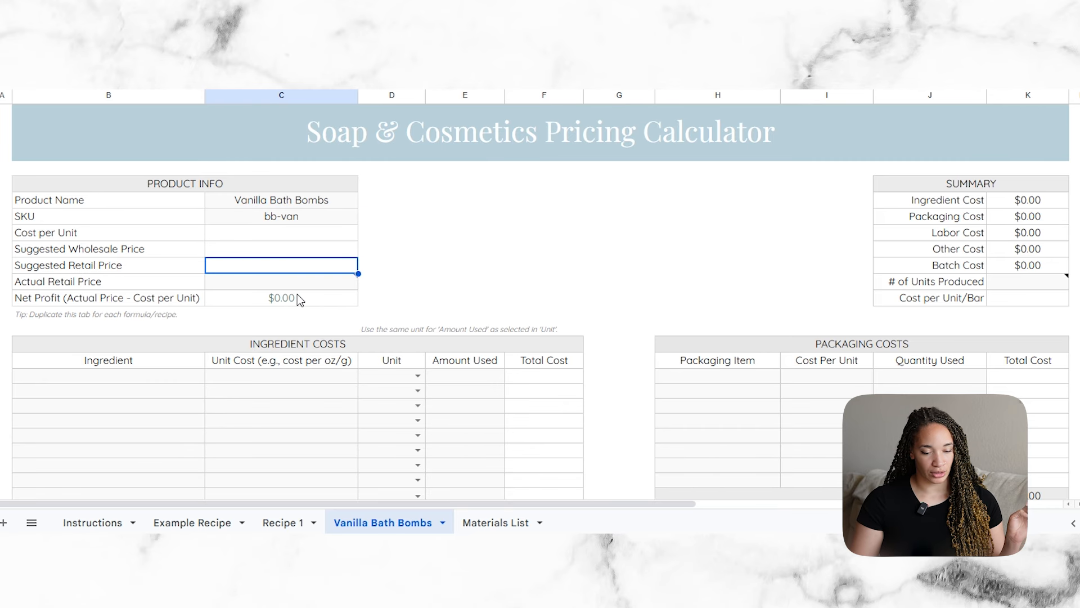
Step: List baking soda, citric acid, kaolin clay, witch hazel, polysorbate 80, sunflower oil and vanilla fo as ingredients, each with unit g
{"action": "scroll", "coordinate": [312, 363], "scroll_direction": "down", "scroll_amount": 5}
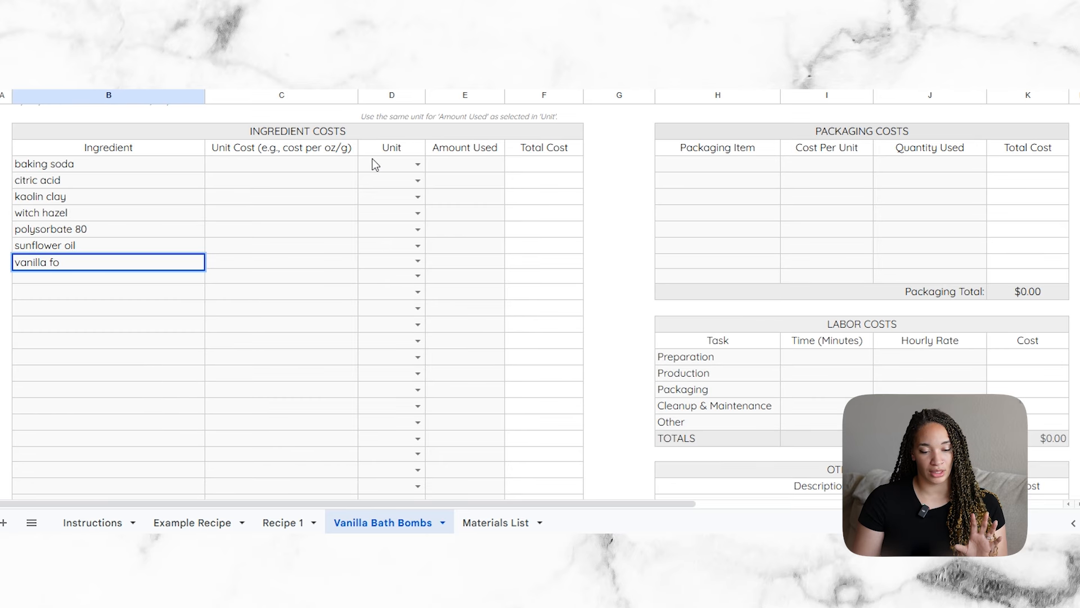
{"action": "left_click", "coordinate": [417, 165]}
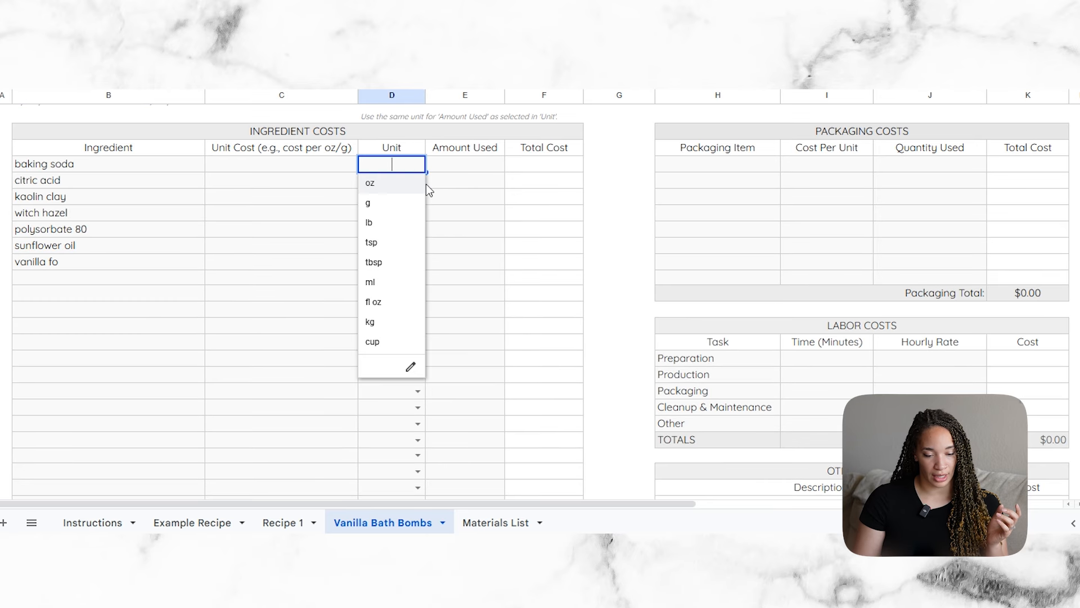
{"action": "left_click", "coordinate": [385, 212]}
{"action": "left_click", "coordinate": [417, 180]}
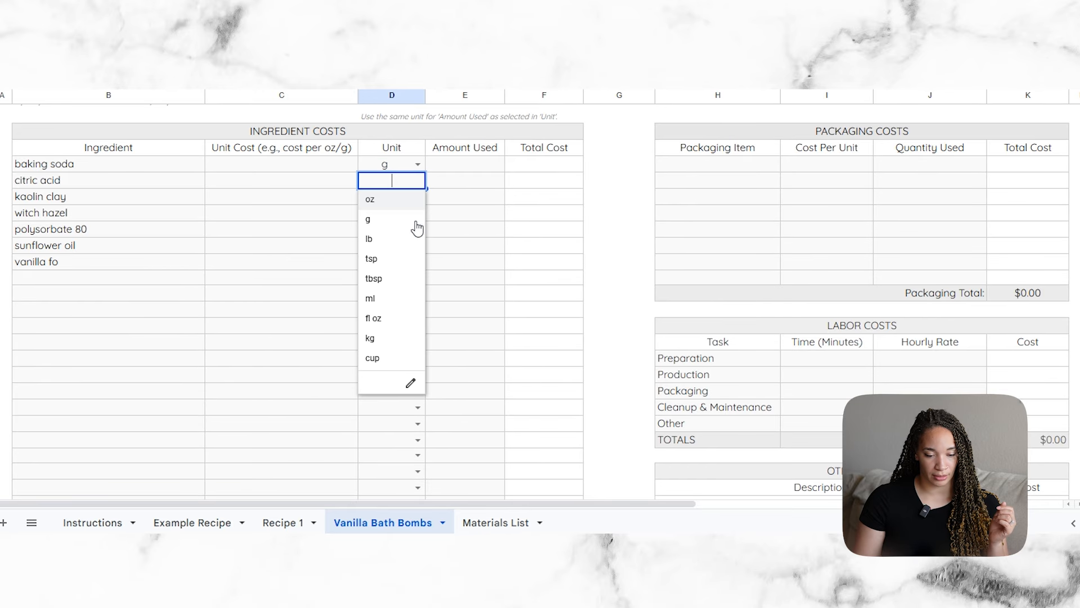
{"action": "left_click", "coordinate": [415, 227]}
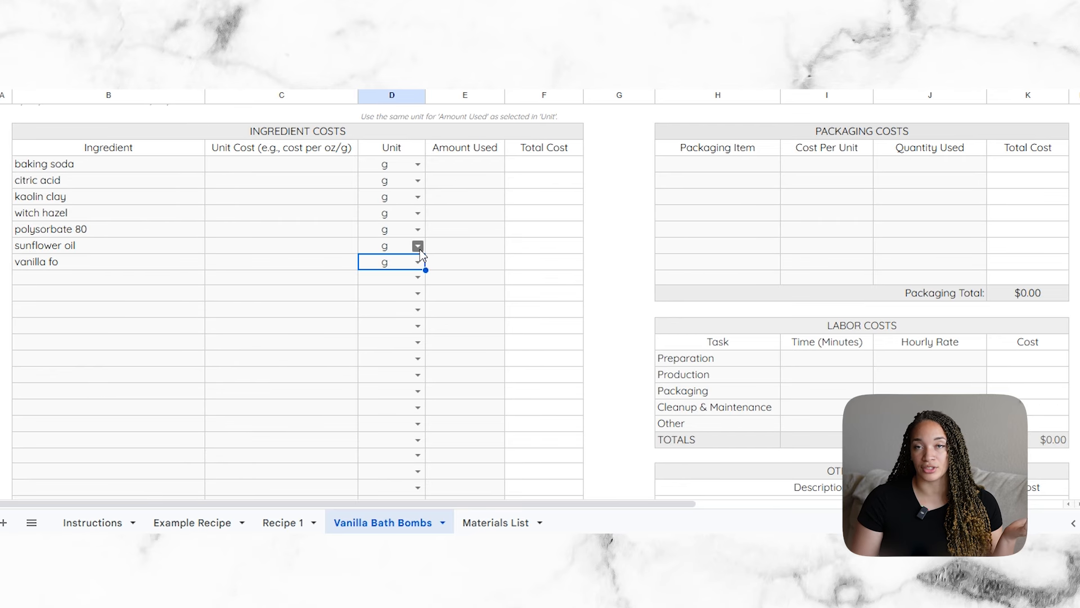
Step: Try fl oz as the sunflower oil's unit and return it to g
{"action": "left_click", "coordinate": [420, 249]}
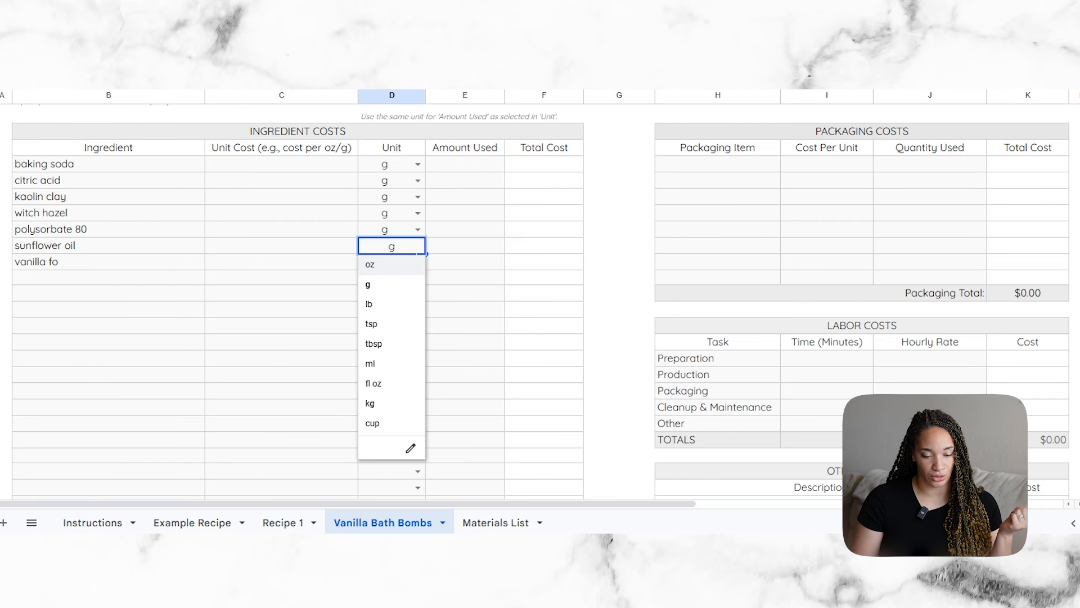
{"action": "left_click", "coordinate": [399, 383]}
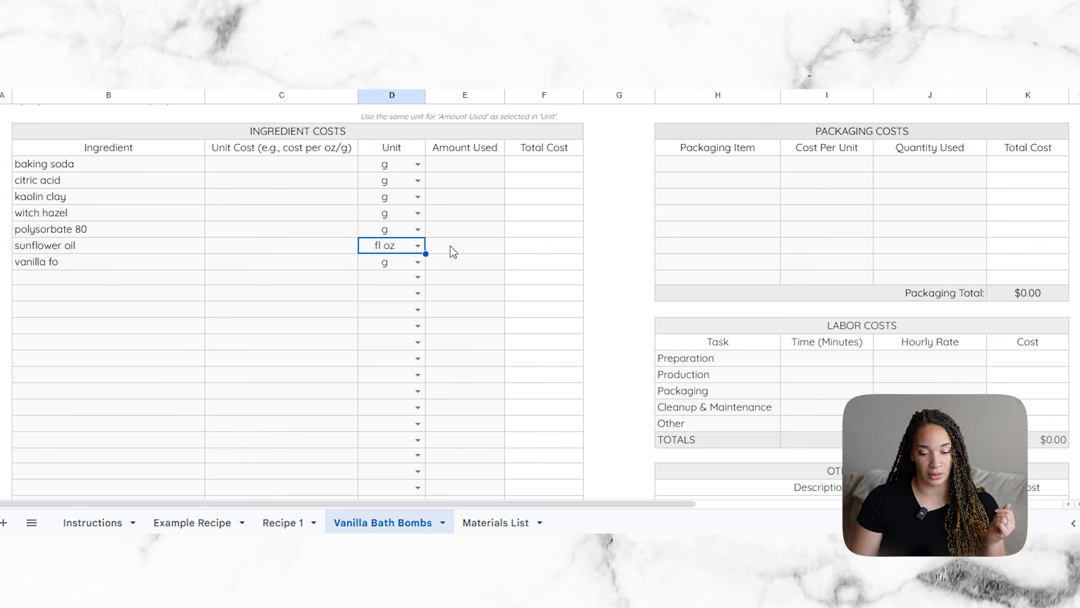
{"action": "left_click", "coordinate": [418, 245]}
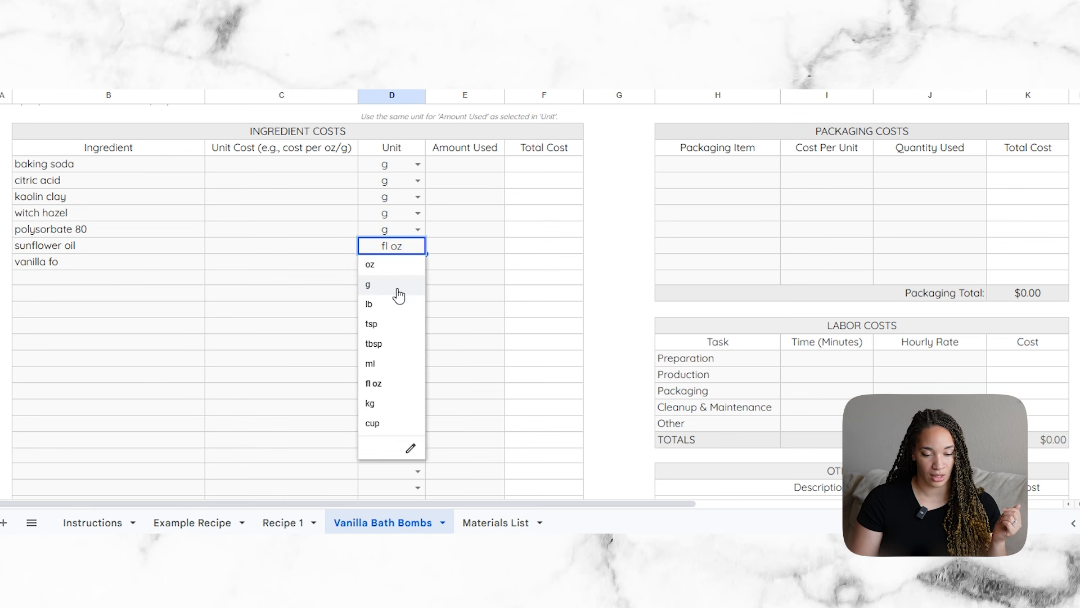
{"action": "left_click", "coordinate": [413, 286]}
Step: Enter .0015 as the baking soda's unit cost and reselect that cell
{"action": "left_click", "coordinate": [318, 169]}
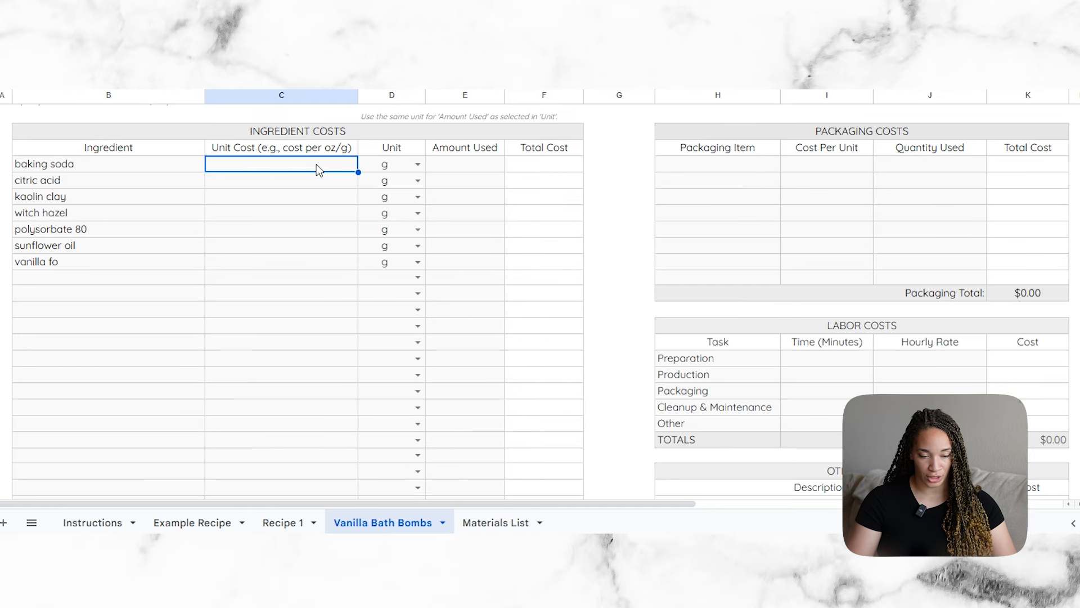
{"action": "type", "text": "."}
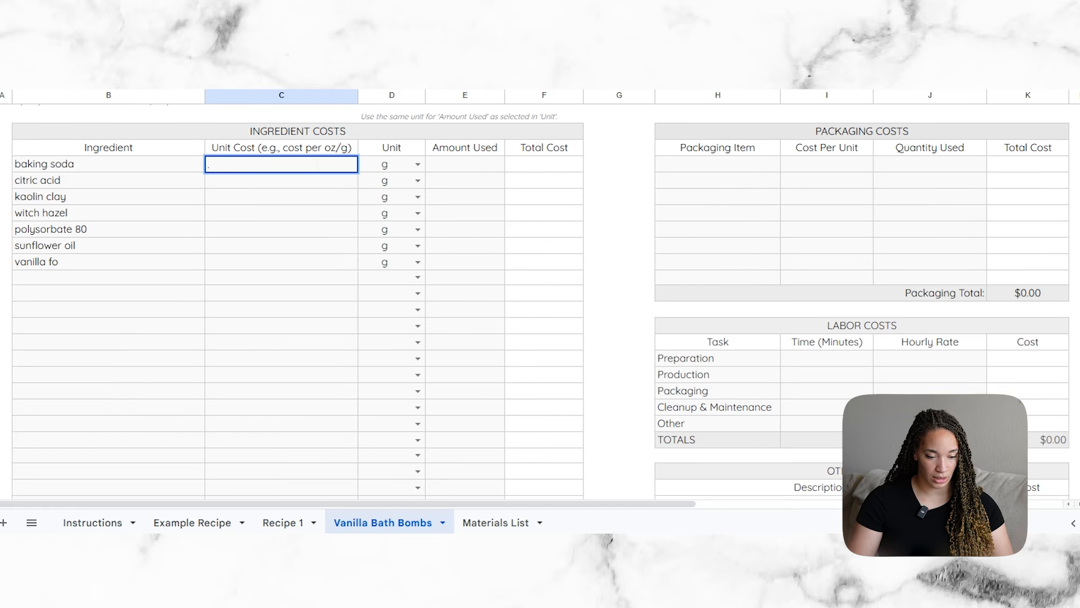
{"action": "type", "text": "0015"}
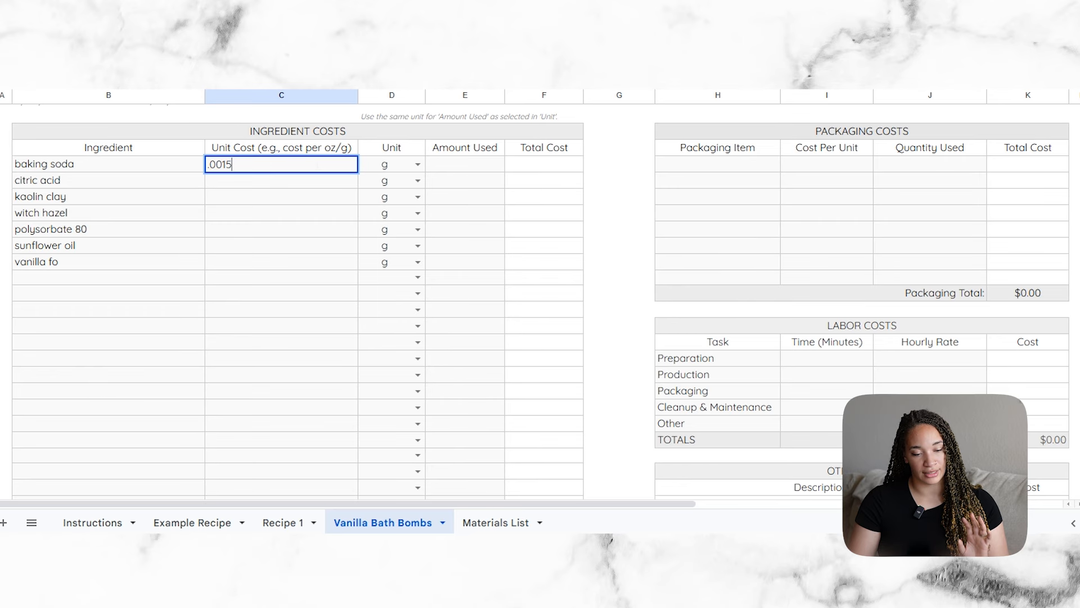
{"action": "key", "text": "Return"}
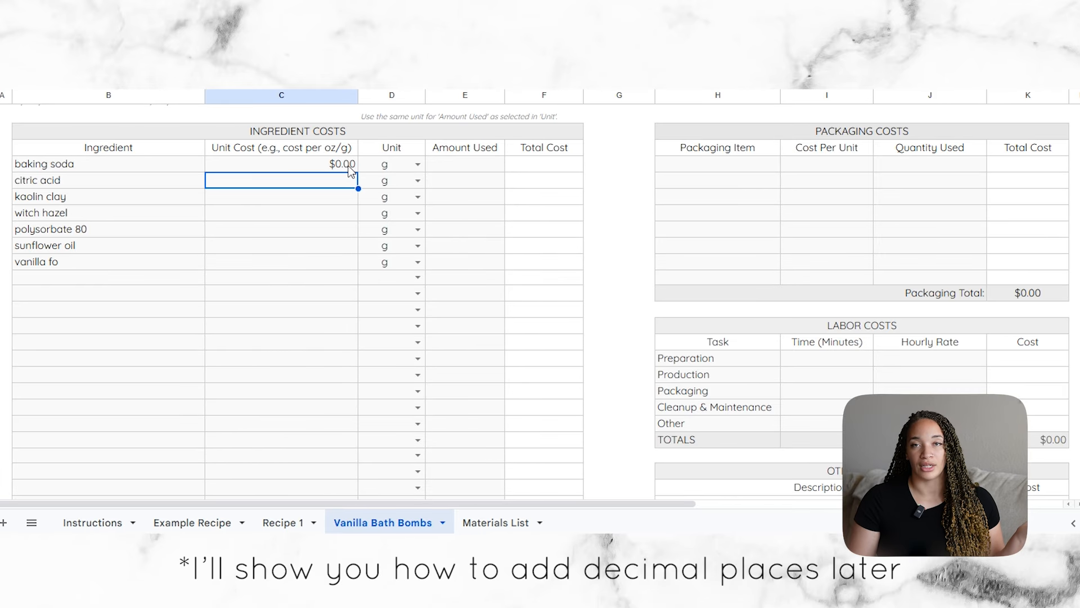
{"action": "left_click", "coordinate": [326, 166]}
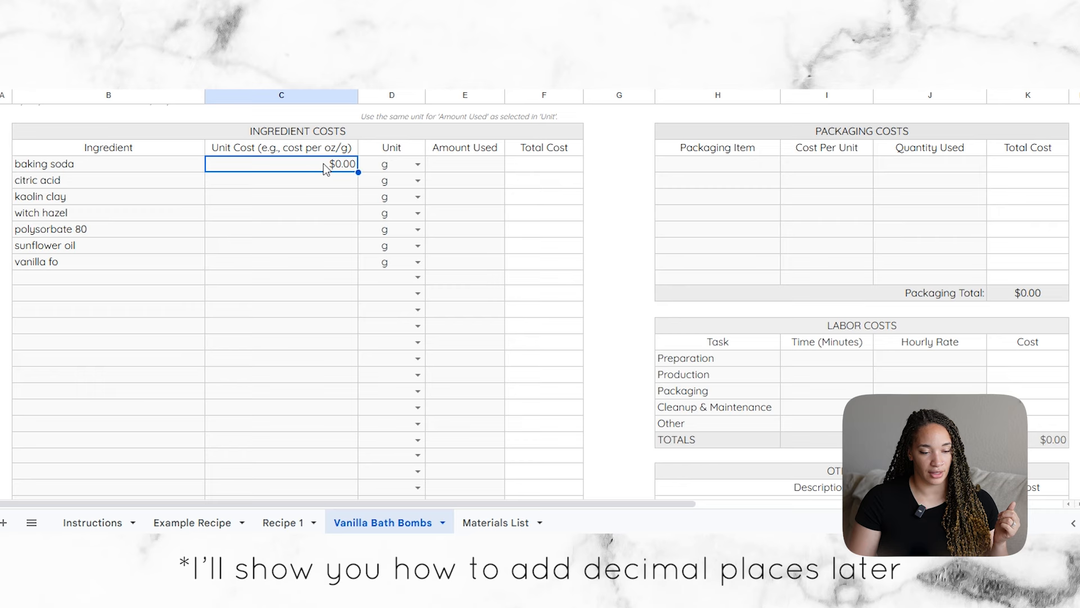
Step: Enter 2430 as the baking soda's amount used
{"action": "left_click", "coordinate": [441, 168]}
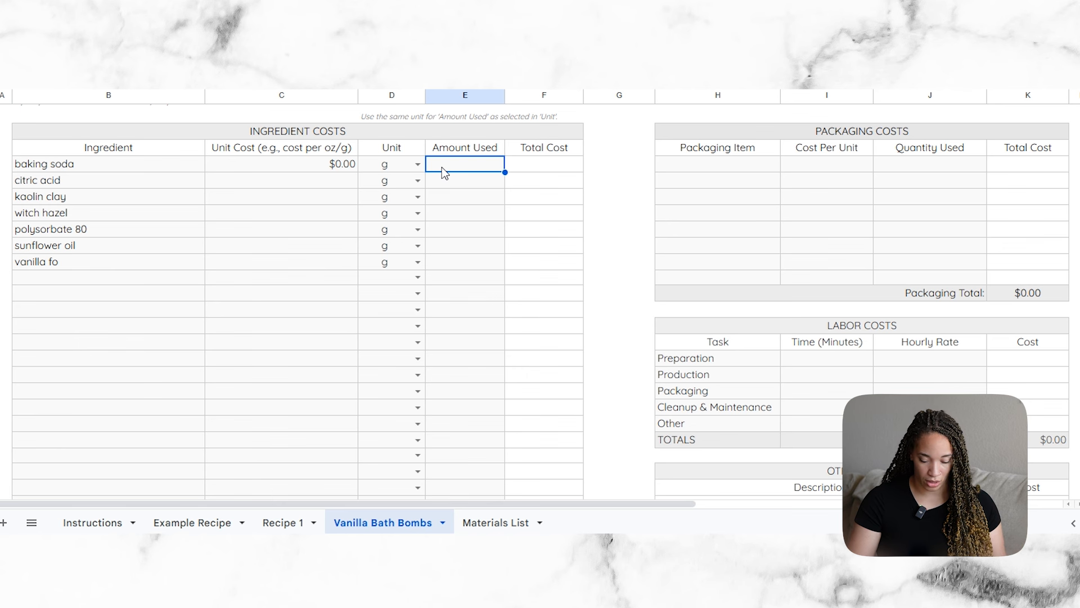
{"action": "type", "text": "2430"}
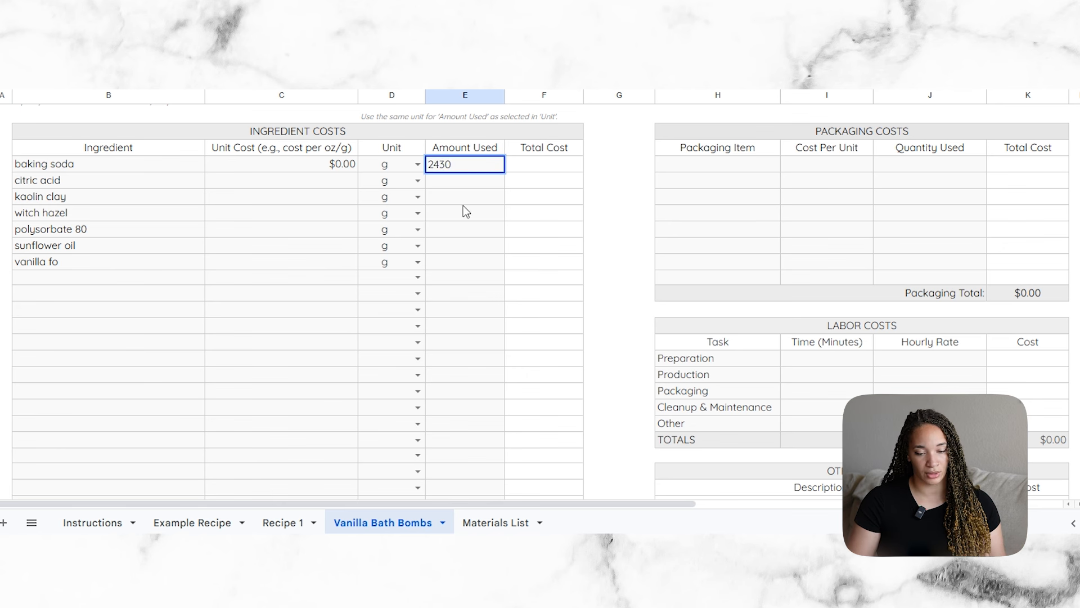
{"action": "left_click", "coordinate": [466, 212]}
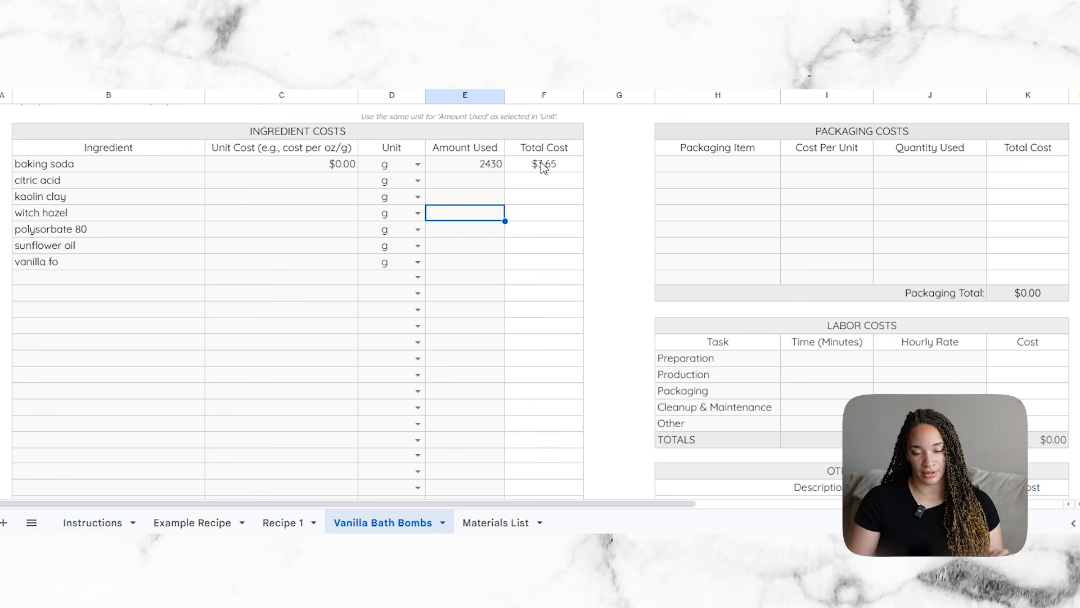
{"action": "left_click", "coordinate": [466, 168]}
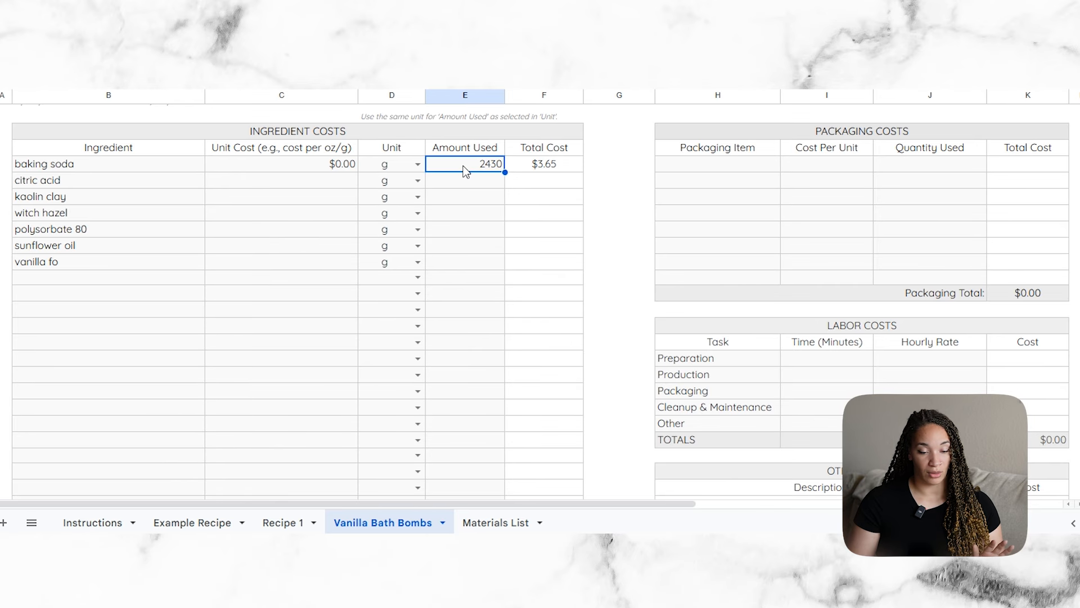
Step: Enter .00908 as the citric acid's unit cost and 1200 as its amount used
{"action": "left_click", "coordinate": [344, 183]}
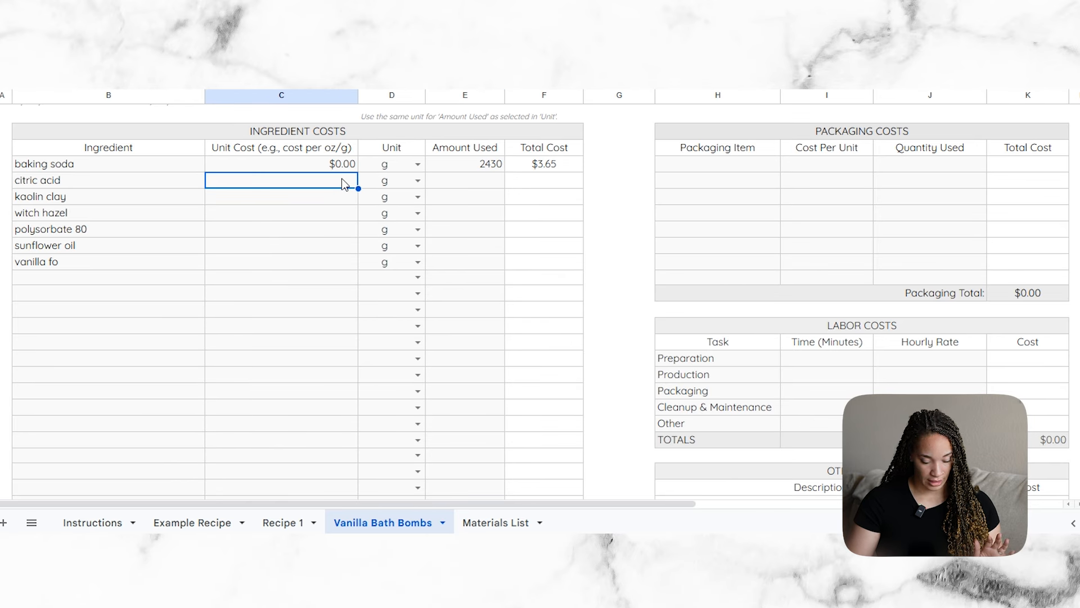
{"action": "type", "text": ".00"}
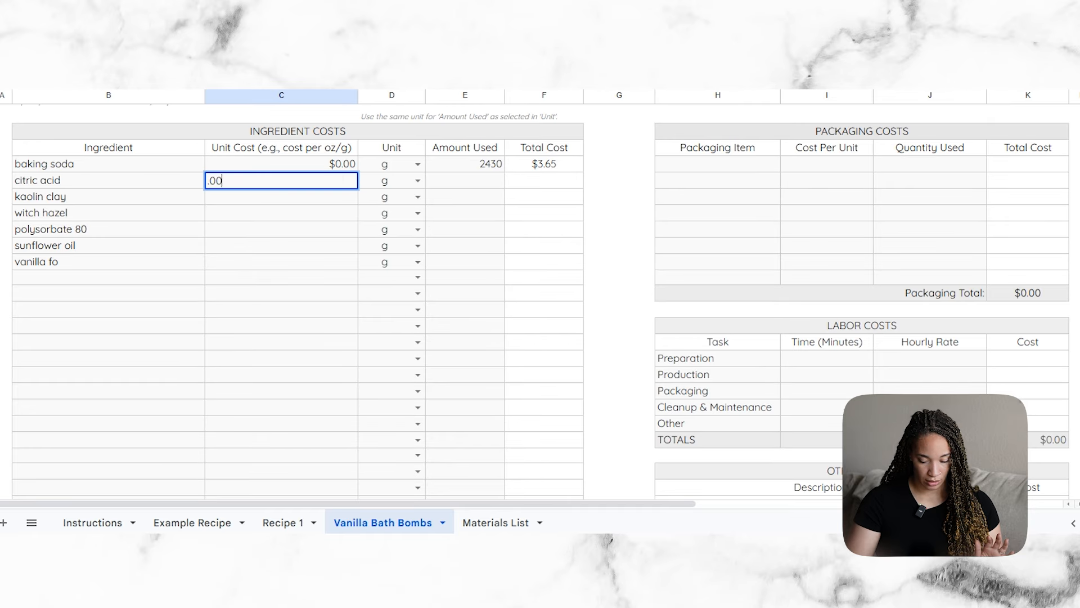
{"action": "type", "text": "908"}
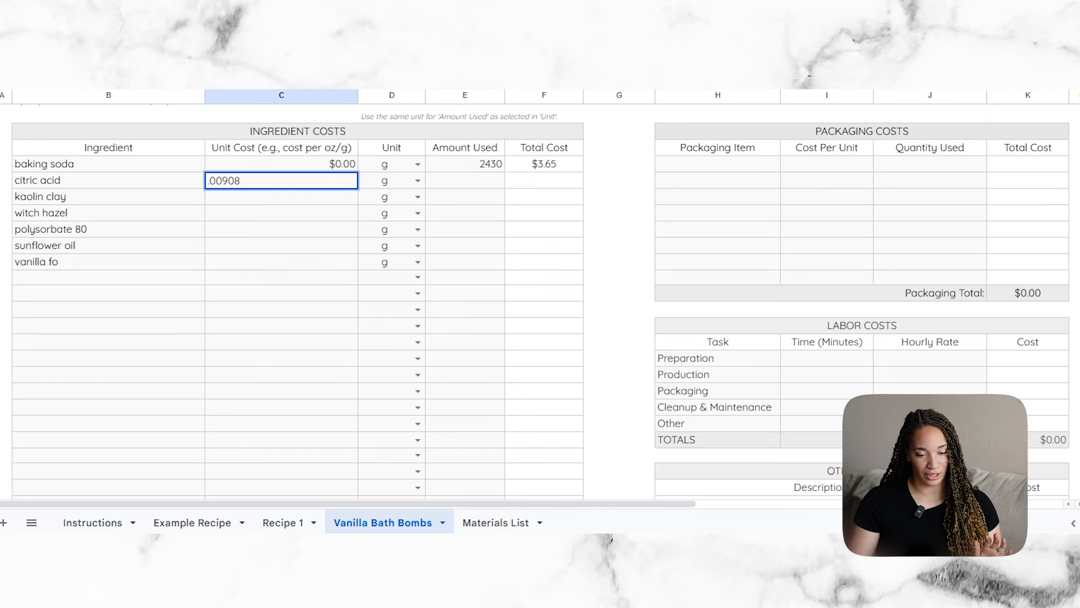
{"action": "left_click", "coordinate": [466, 184]}
{"action": "type", "text": "1200"}
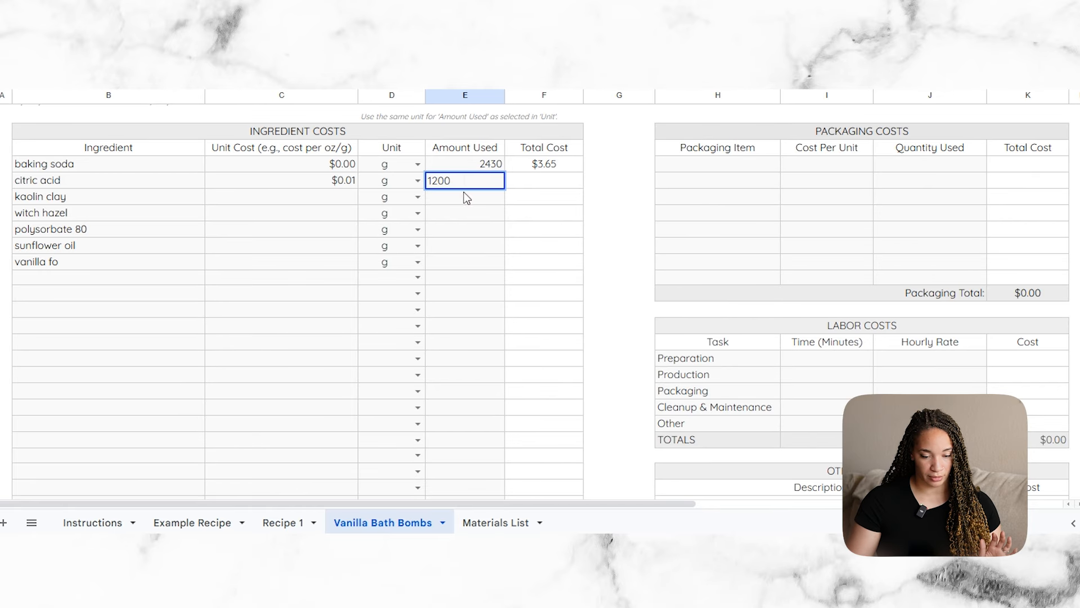
{"action": "key", "text": "Return"}
Step: Enter .00421 as the kaolin clay's unit cost and 75 as its amount used
{"action": "left_click", "coordinate": [340, 201]}
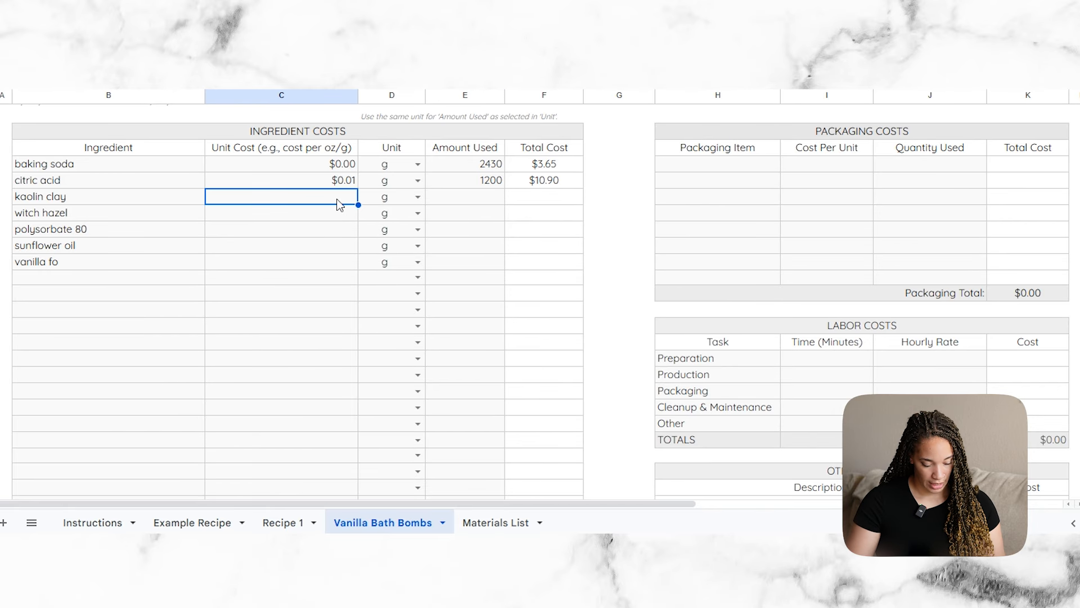
{"action": "type", "text": ".00421"}
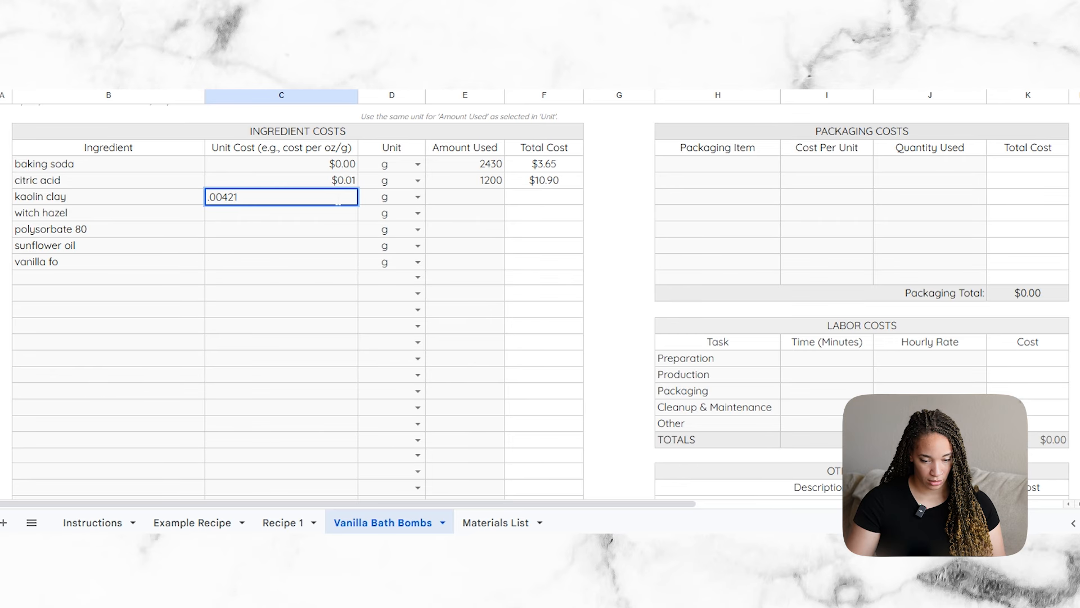
{"action": "left_click", "coordinate": [445, 196]}
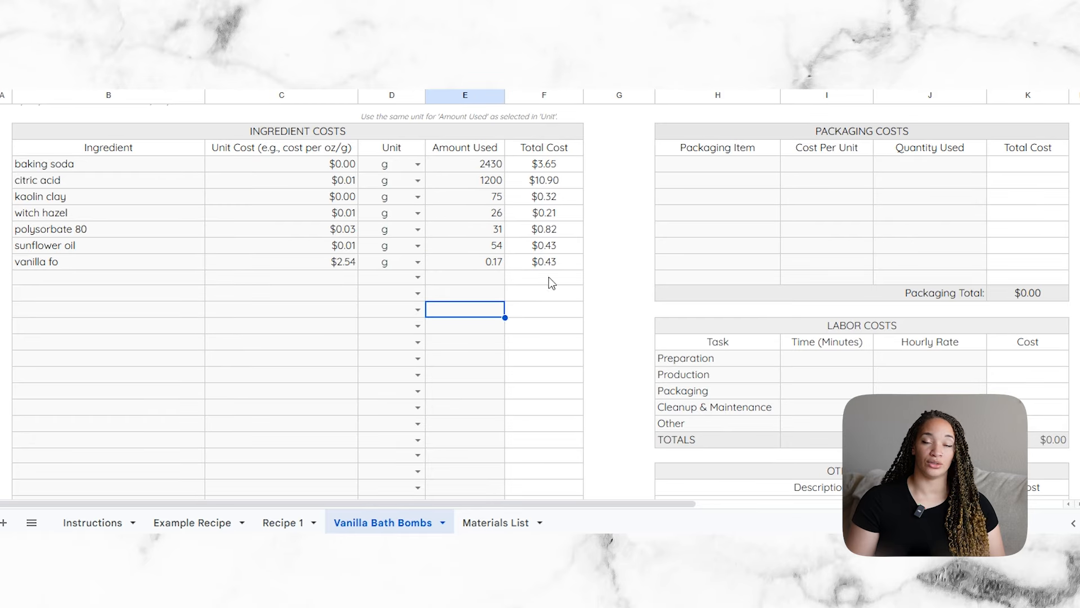
Step: Add Label as the first packaging item, with a cost per unit of .05 and a quantity used of 27
{"action": "scroll", "coordinate": [503, 209], "scroll_direction": "down", "scroll_amount": 4}
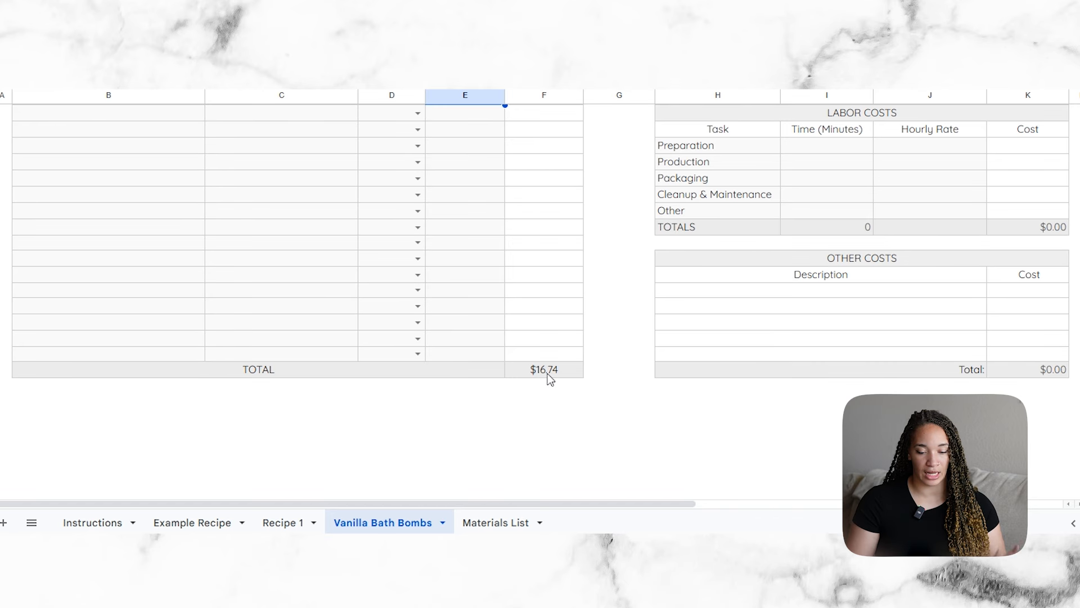
{"action": "scroll", "coordinate": [553, 366], "scroll_direction": "up", "scroll_amount": 4}
{"action": "scroll", "coordinate": [557, 348], "scroll_direction": "up", "scroll_amount": 1}
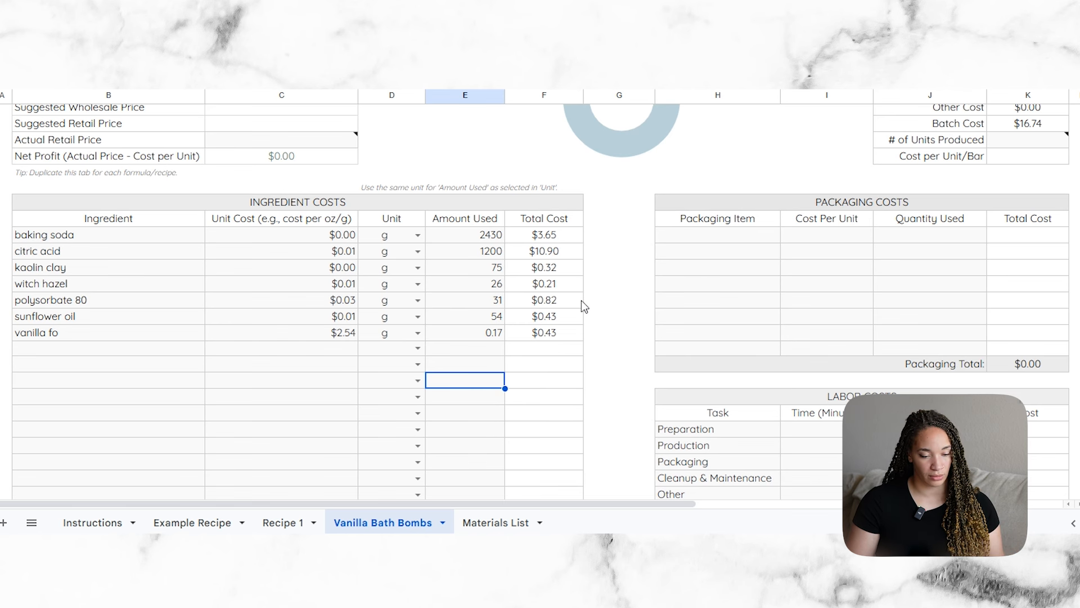
{"action": "left_click_drag", "start_coordinate": [541, 501], "coordinate": [632, 506]}
{"action": "left_click", "coordinate": [651, 245]}
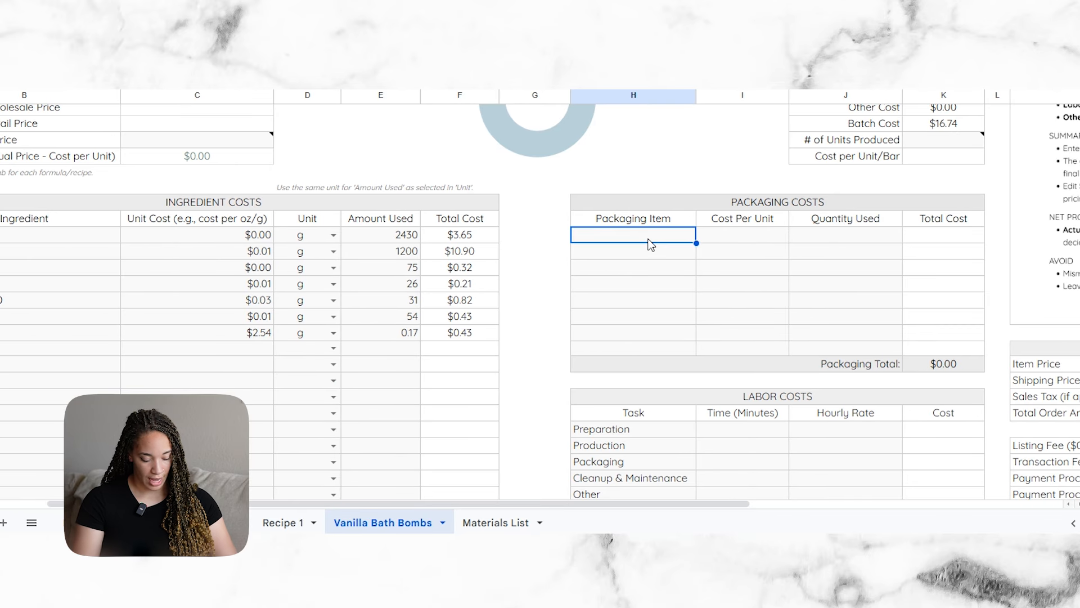
{"action": "type", "text": "Labe"}
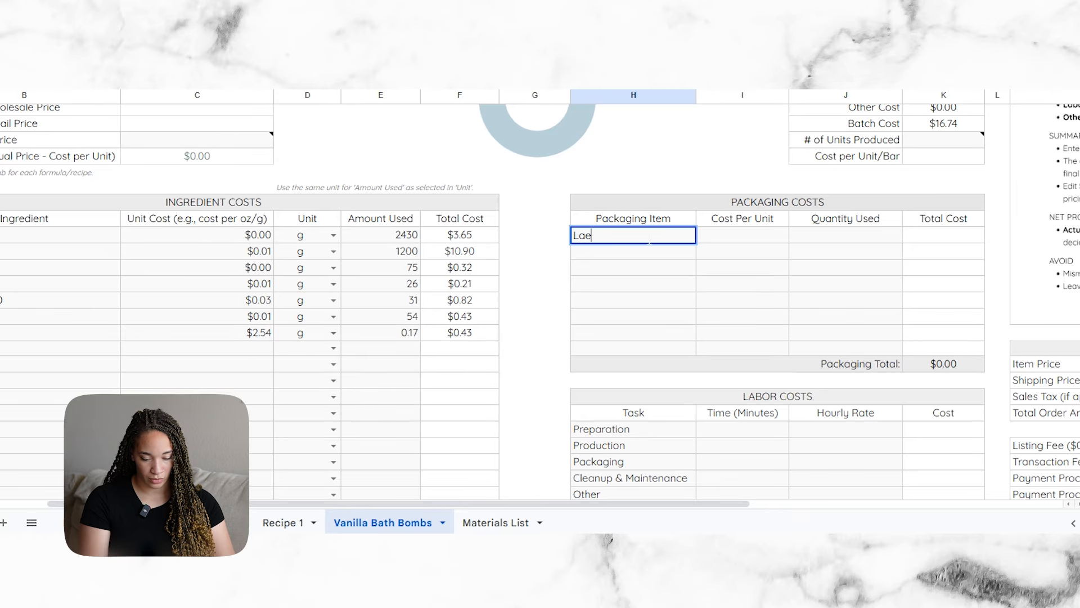
{"action": "type", "text": "l"}
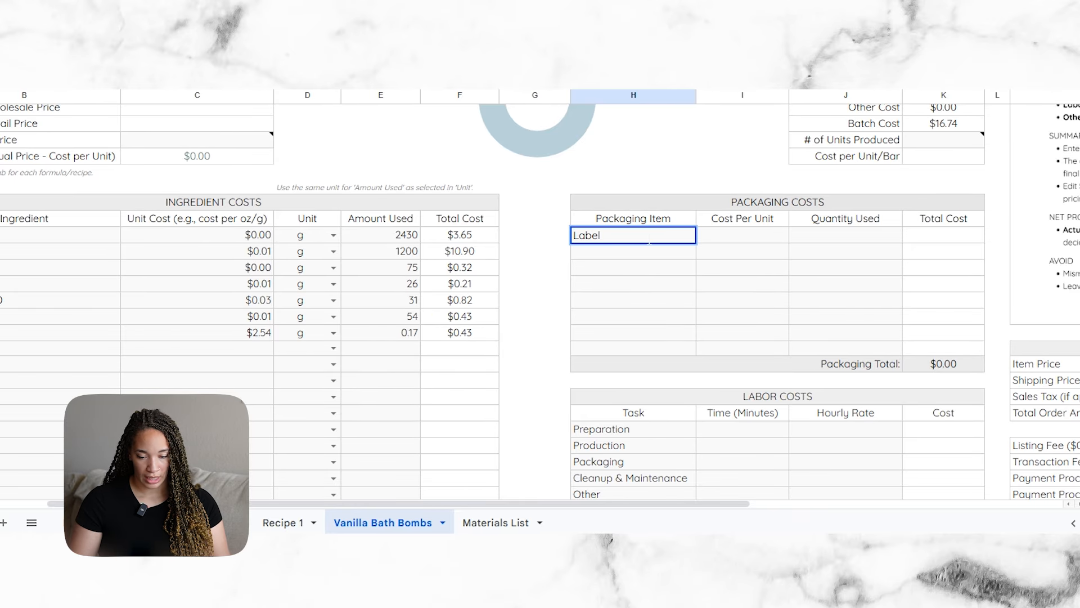
{"action": "left_click", "coordinate": [740, 237]}
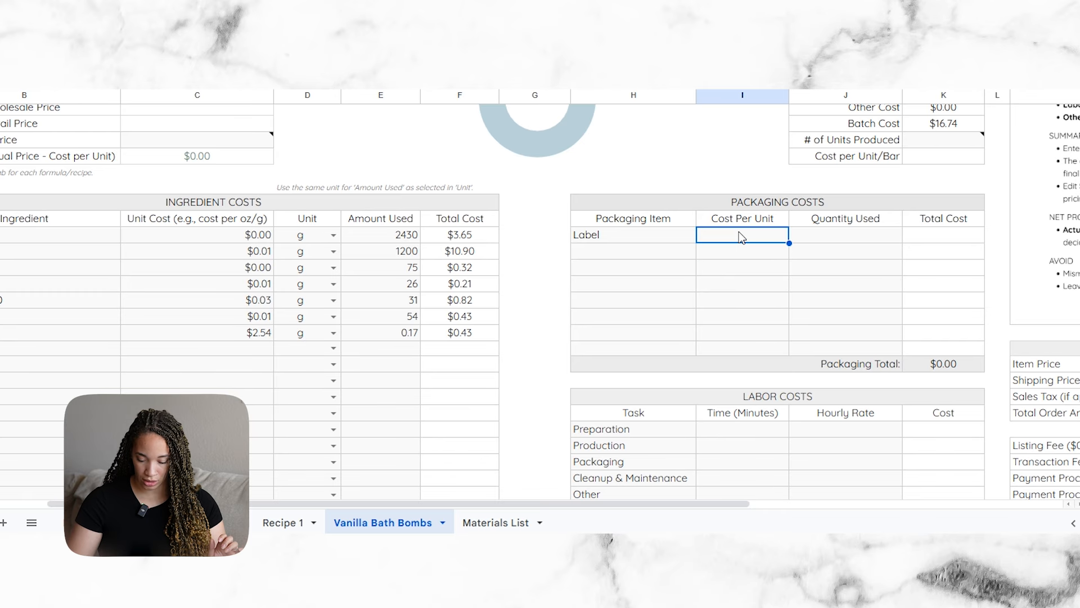
{"action": "type", "text": ".05"}
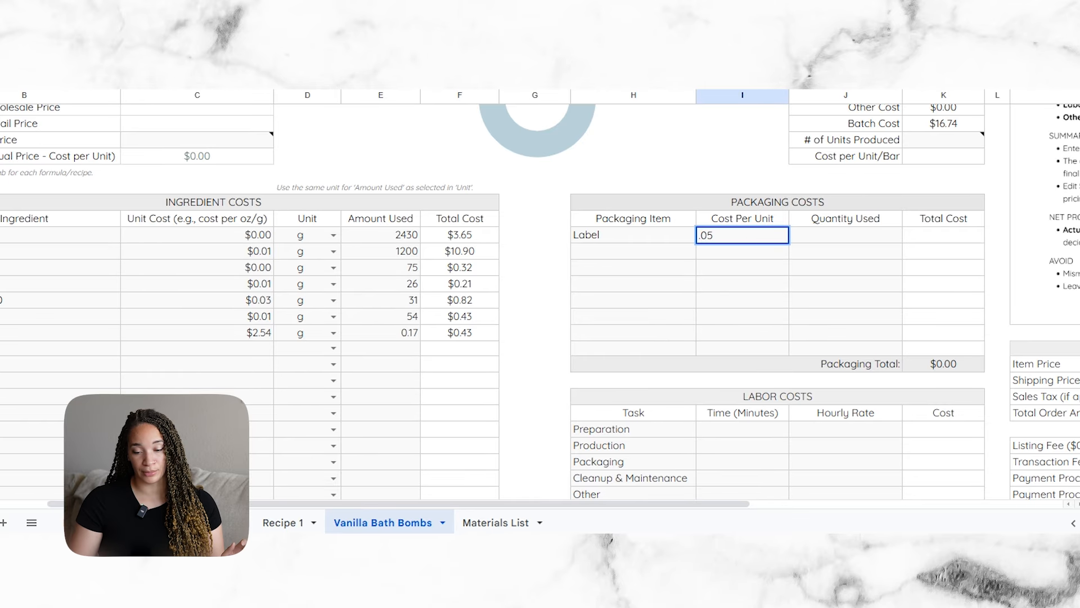
{"action": "left_click", "coordinate": [812, 235]}
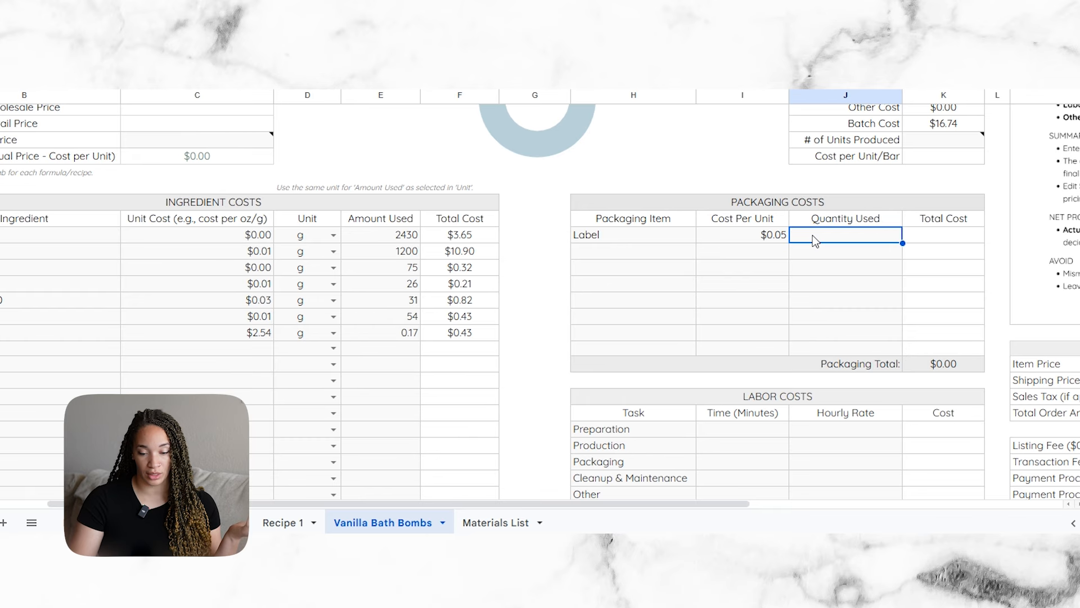
{"action": "type", "text": "27"}
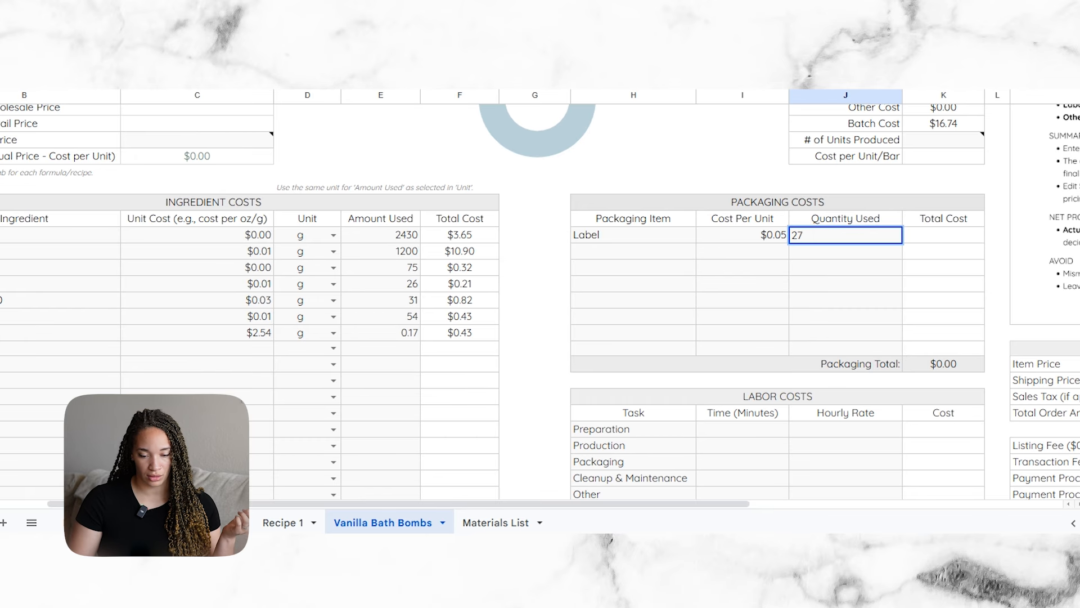
Step: Add Shrink Wrap as the second packaging item, with a cost per unit of 0.04 and a quantity used of 27
{"action": "left_click", "coordinate": [601, 254]}
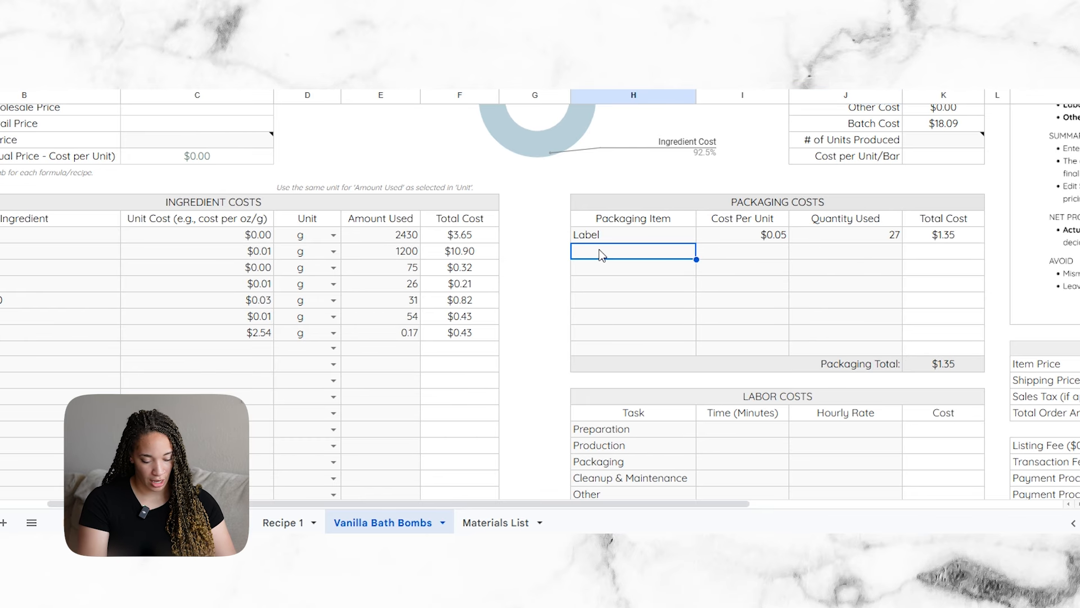
{"action": "type", "text": "Shrink"}
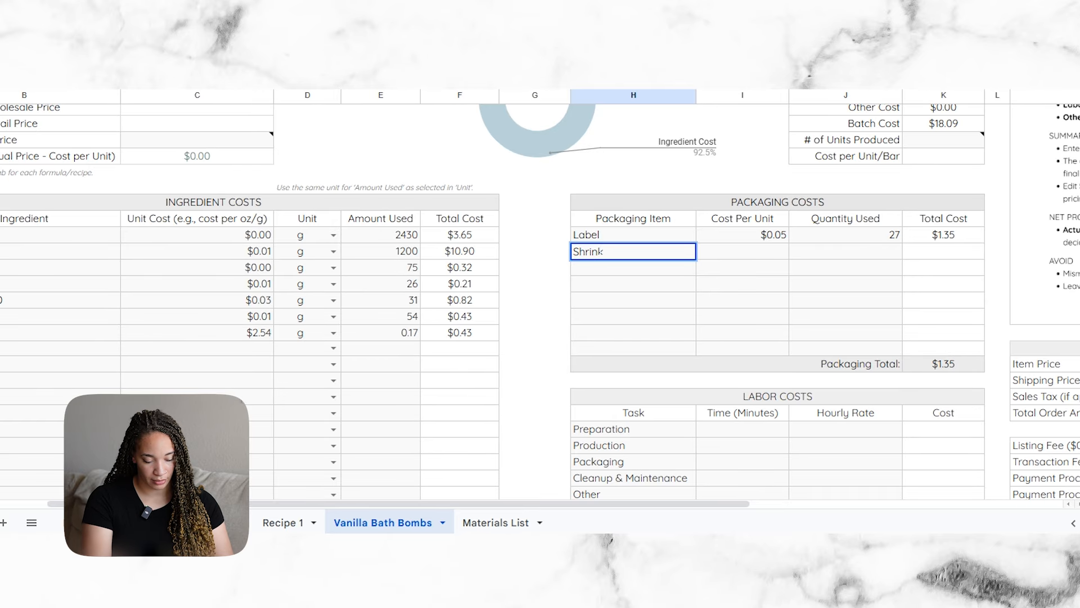
{"action": "type", "text": " w"}
{"action": "key", "text": "BackSpace"}
{"action": "type", "text": "Wrap"}
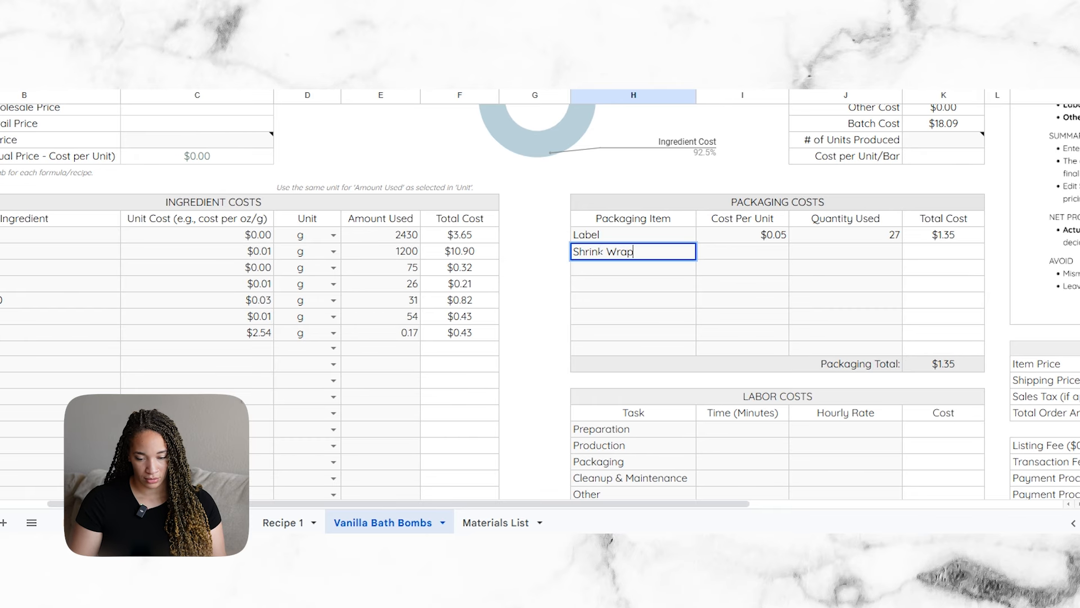
{"action": "left_click", "coordinate": [728, 256]}
{"action": "type", "text": "0"}
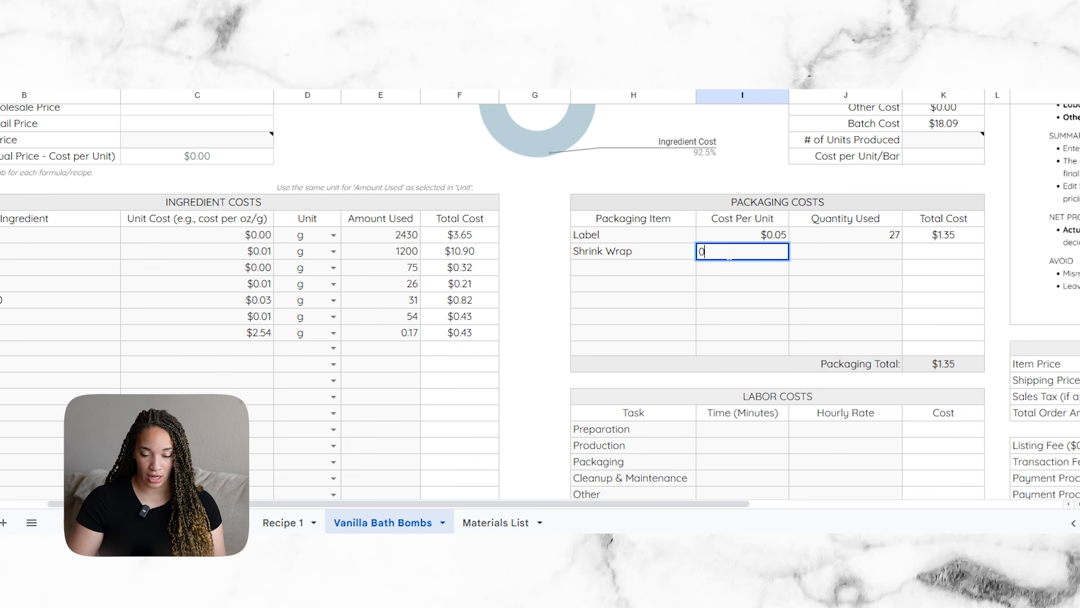
{"action": "type", "text": ".04"}
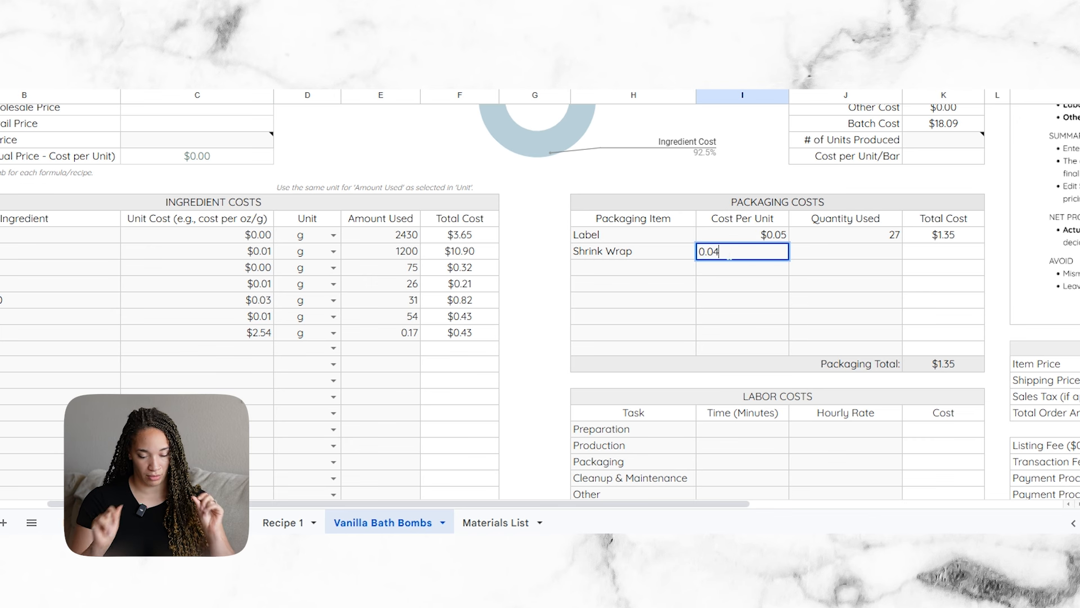
{"action": "left_click", "coordinate": [820, 253]}
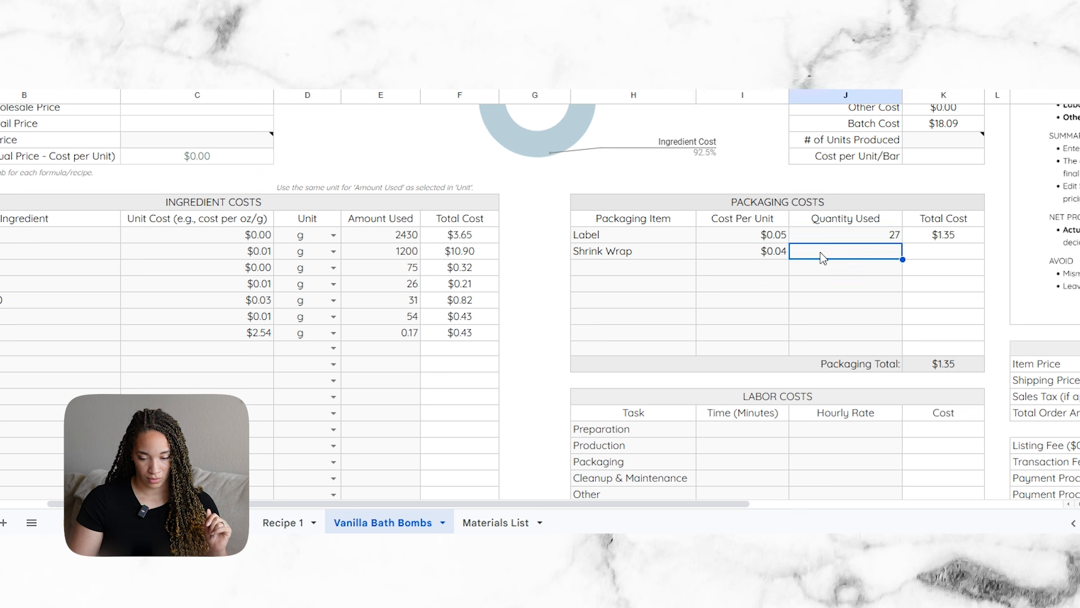
{"action": "type", "text": "27"}
{"action": "left_click", "coordinate": [836, 274]}
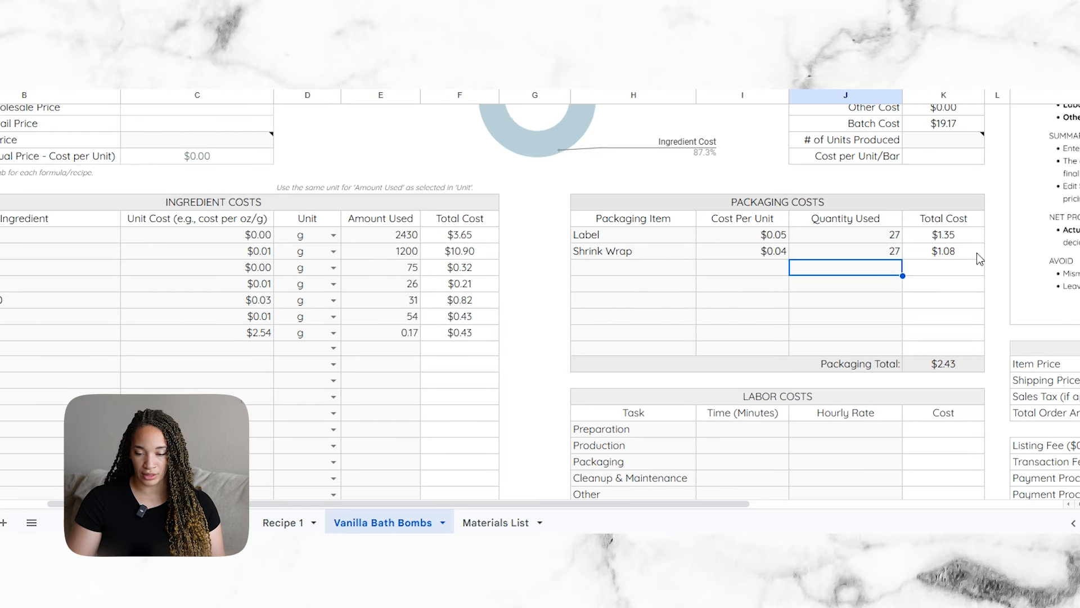
Step: Enter the labor times in minutes: 5 for Preparation, 26 for Production, 18 for Packaging and 2 for Cleanup & Maintenance
{"action": "scroll", "coordinate": [960, 233], "scroll_direction": "up", "scroll_amount": 2}
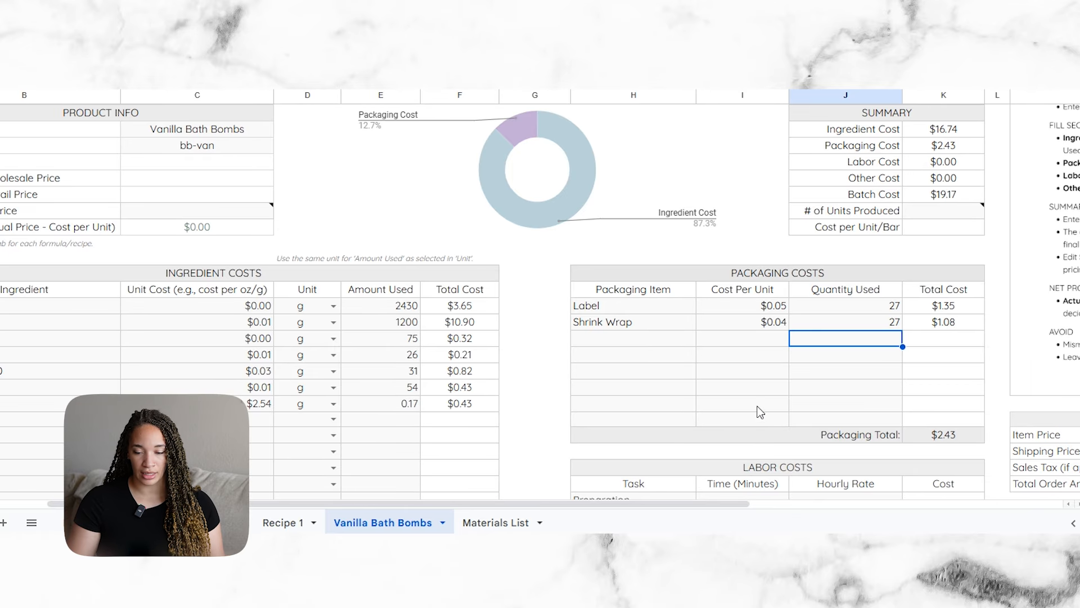
{"action": "scroll", "coordinate": [935, 282], "scroll_direction": "down", "scroll_amount": 5}
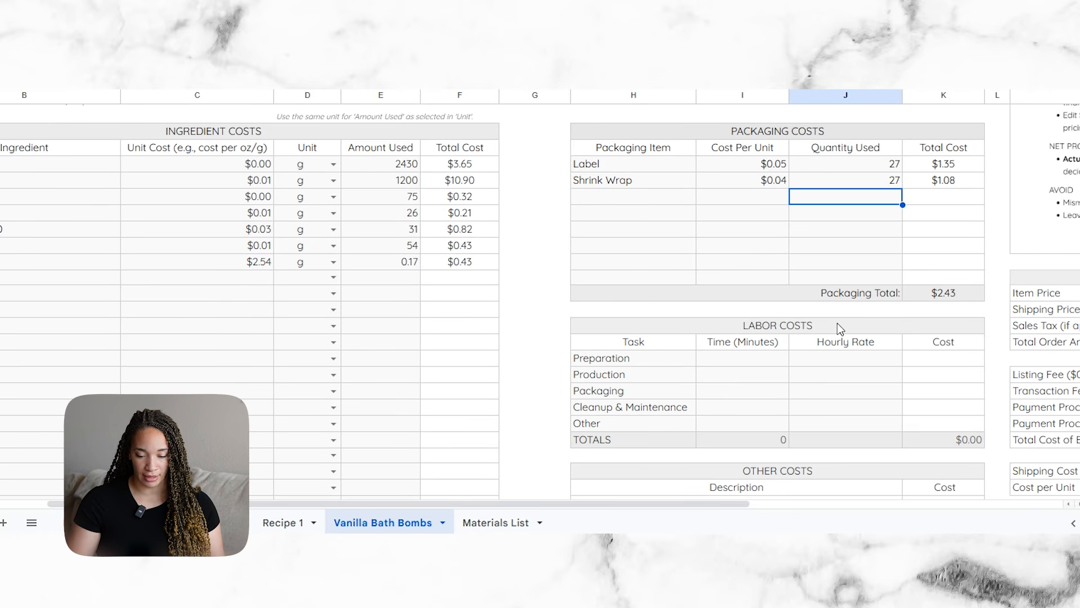
{"action": "left_click", "coordinate": [762, 361]}
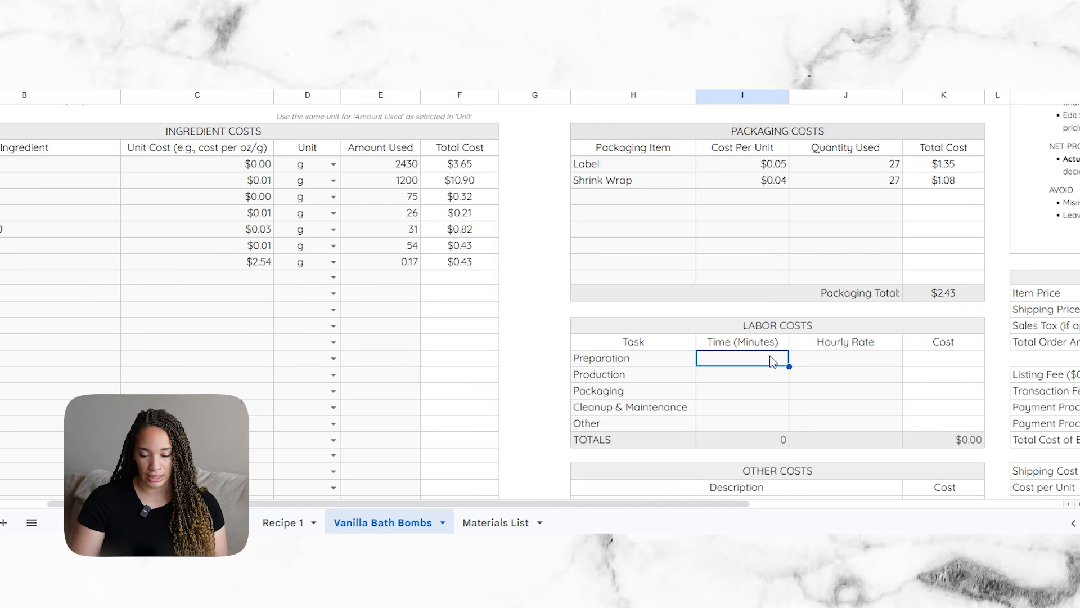
{"action": "type", "text": "5"}
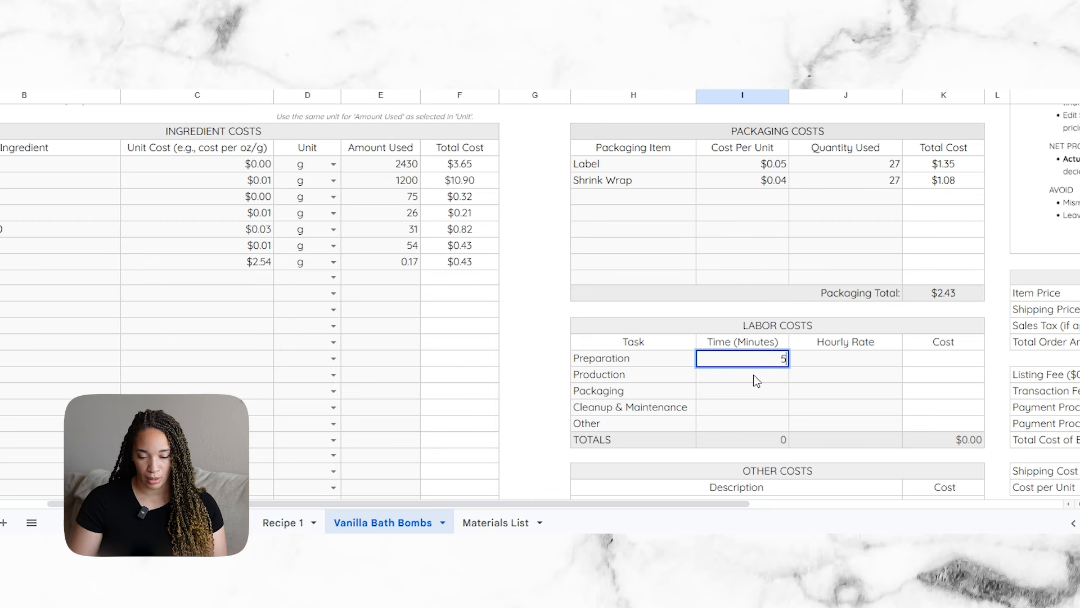
{"action": "key", "text": "Return"}
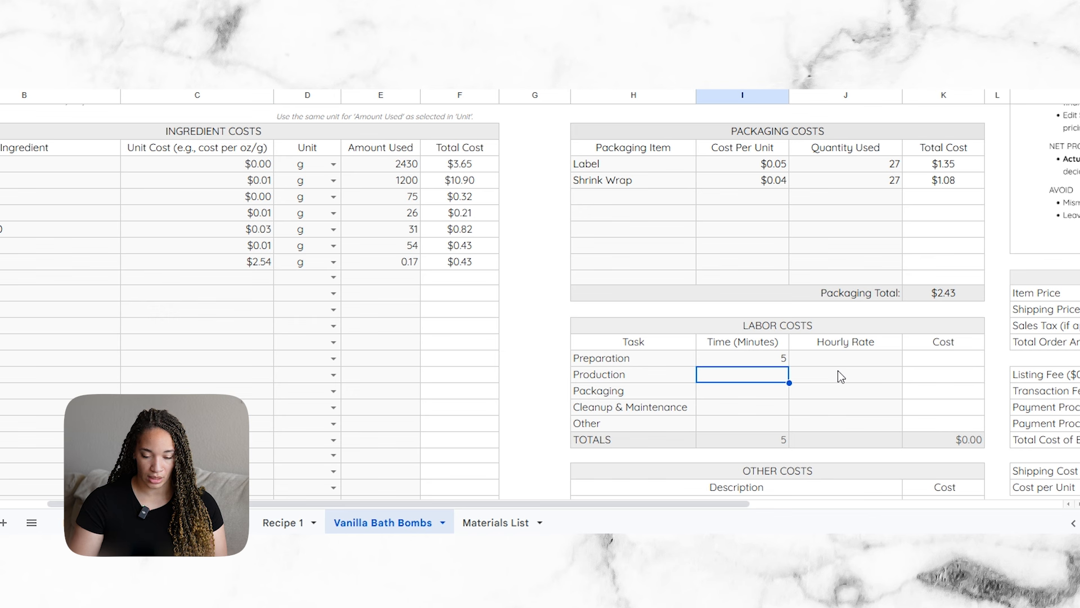
{"action": "type", "text": "26"}
{"action": "key", "text": "Return"}
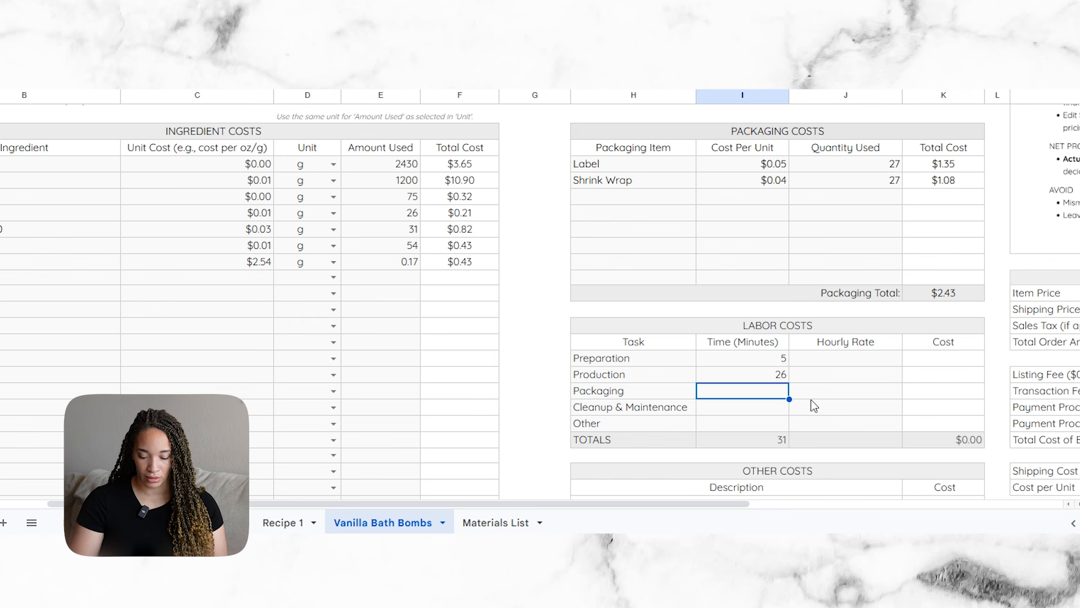
{"action": "type", "text": "18"}
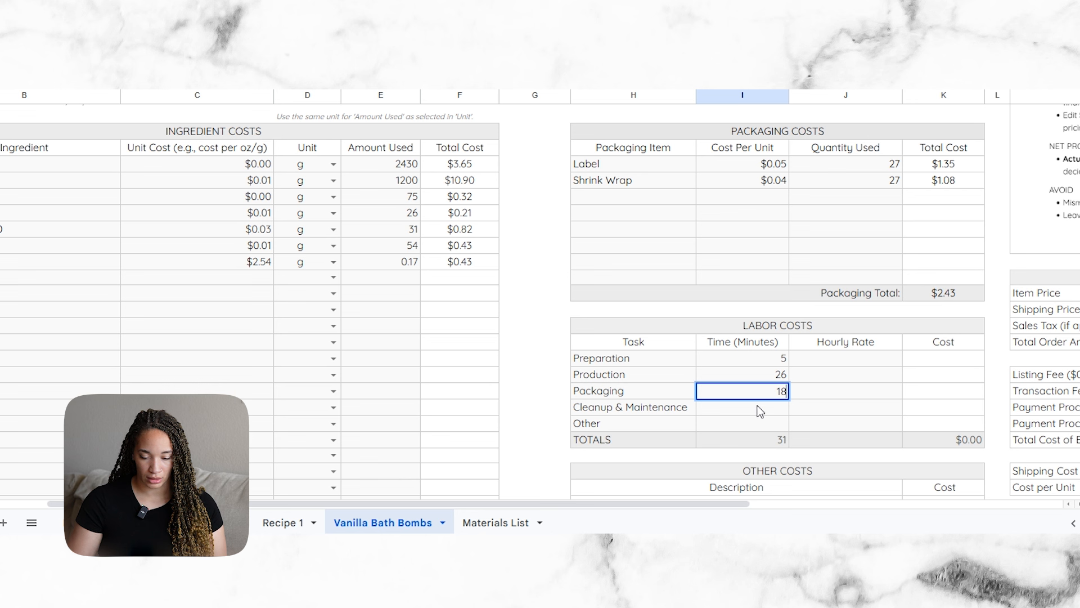
{"action": "key", "text": "Return"}
{"action": "type", "text": "2"}
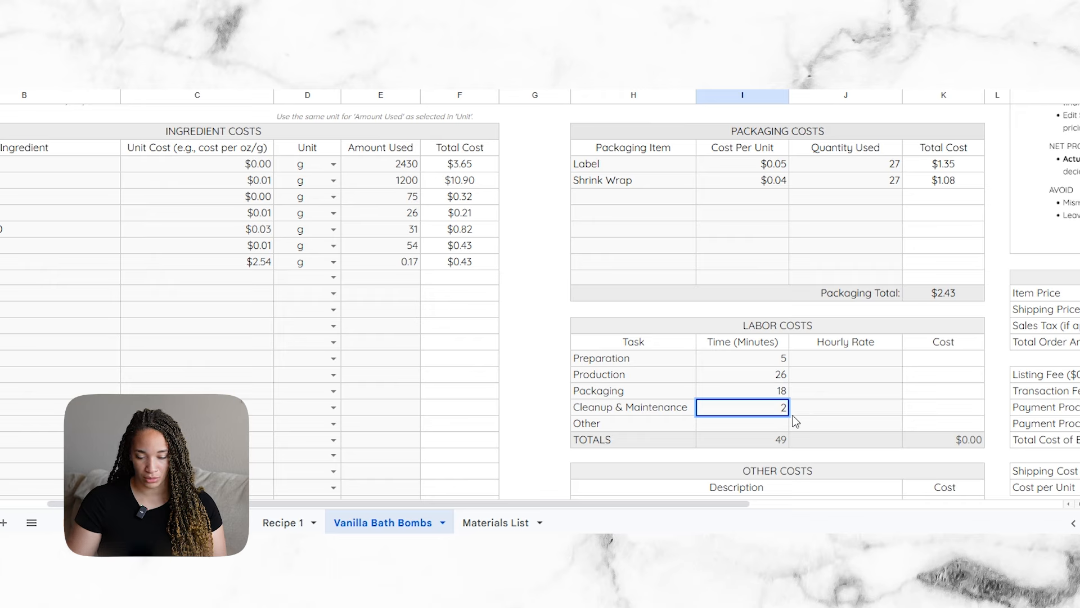
Step: Set the labor hourly rates to 20 for Preparation, Production and Cleanup & Maintenance, and 16 for Packaging
{"action": "left_click", "coordinate": [861, 360]}
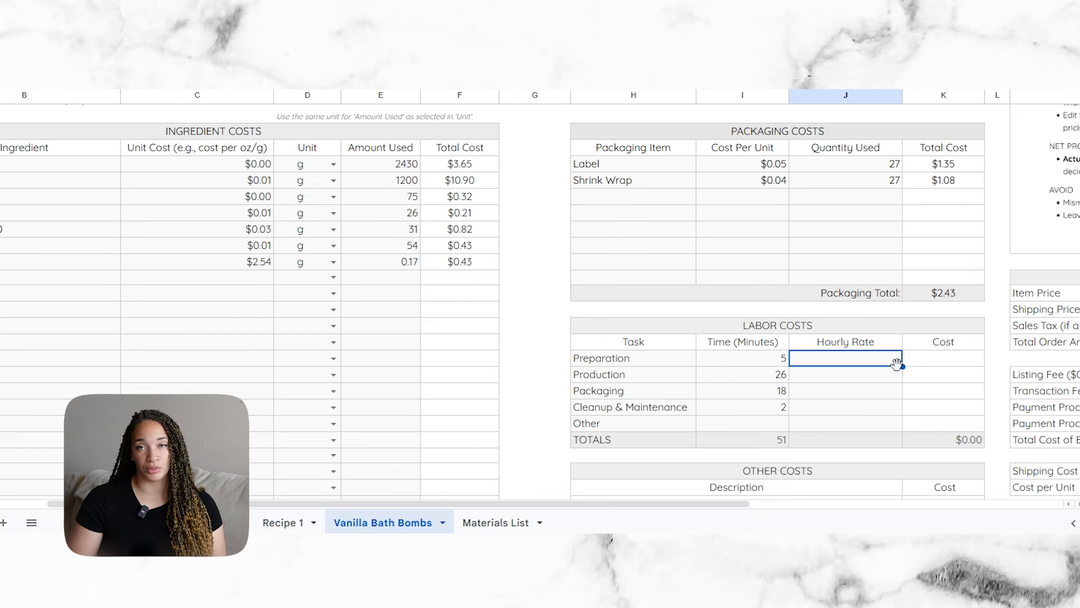
{"action": "type", "text": "20"}
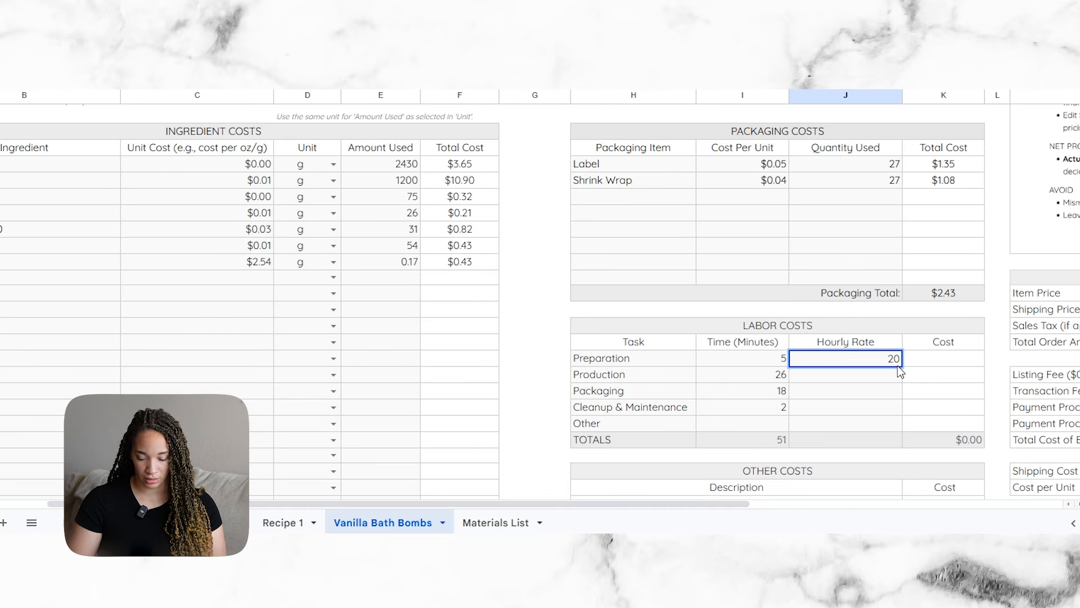
{"action": "key", "text": "Return"}
{"action": "type", "text": "20"}
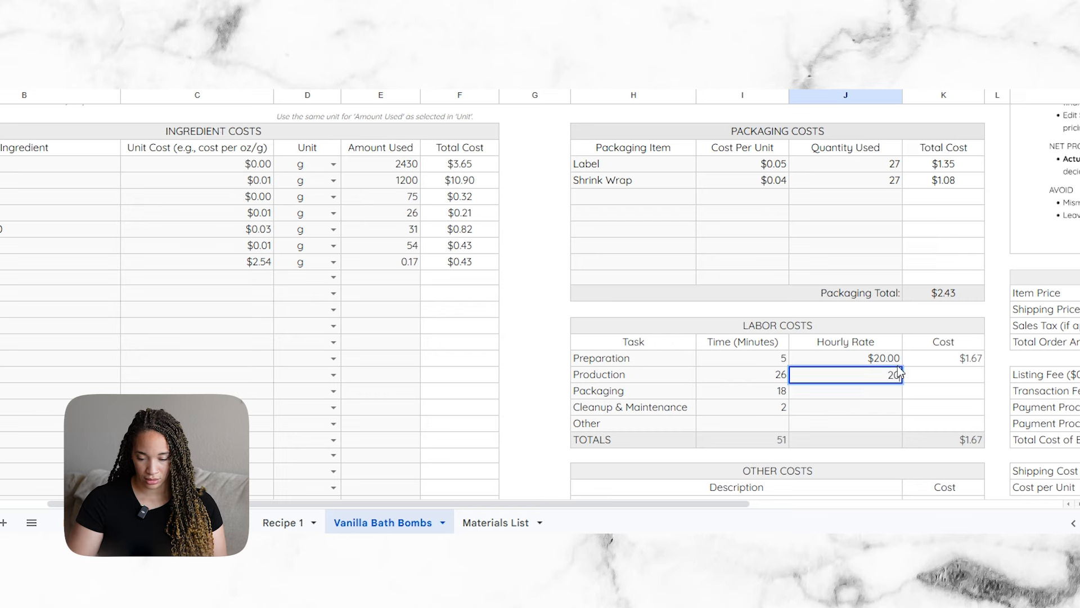
{"action": "key", "text": "Return"}
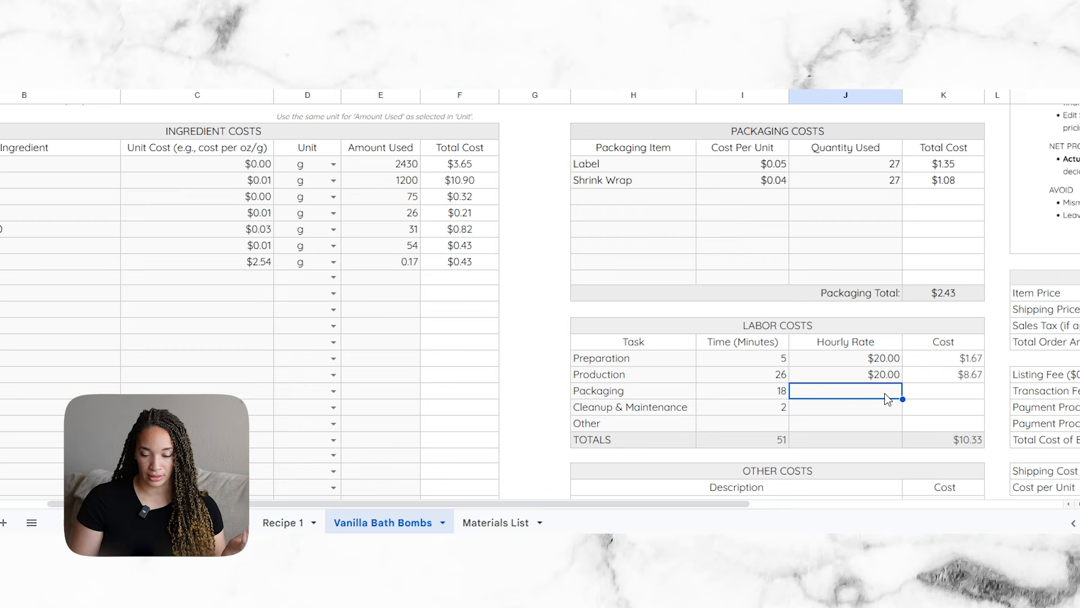
{"action": "type", "text": "16"}
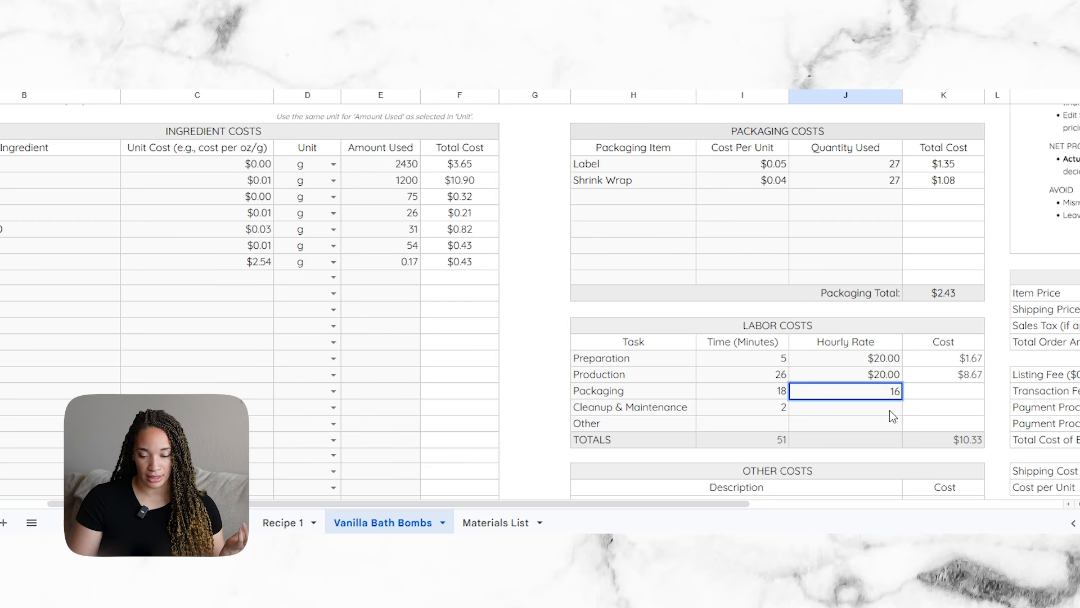
{"action": "key", "text": "Return"}
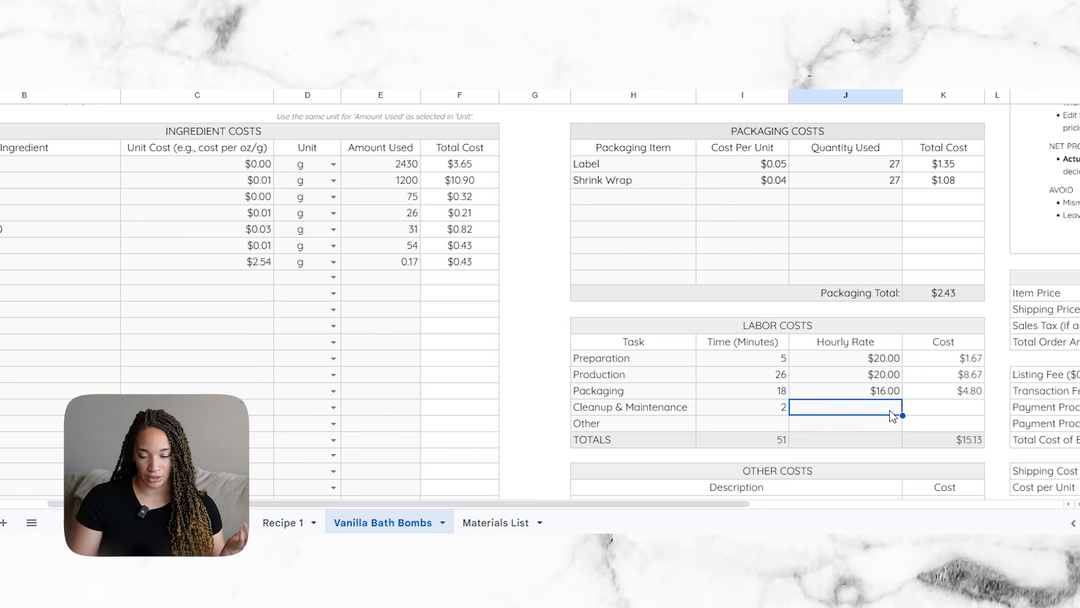
{"action": "type", "text": "20"}
{"action": "key", "text": "Return"}
Step: Set the number of units produced in the summary to 27
{"action": "scroll", "coordinate": [882, 319], "scroll_direction": "down", "scroll_amount": 2}
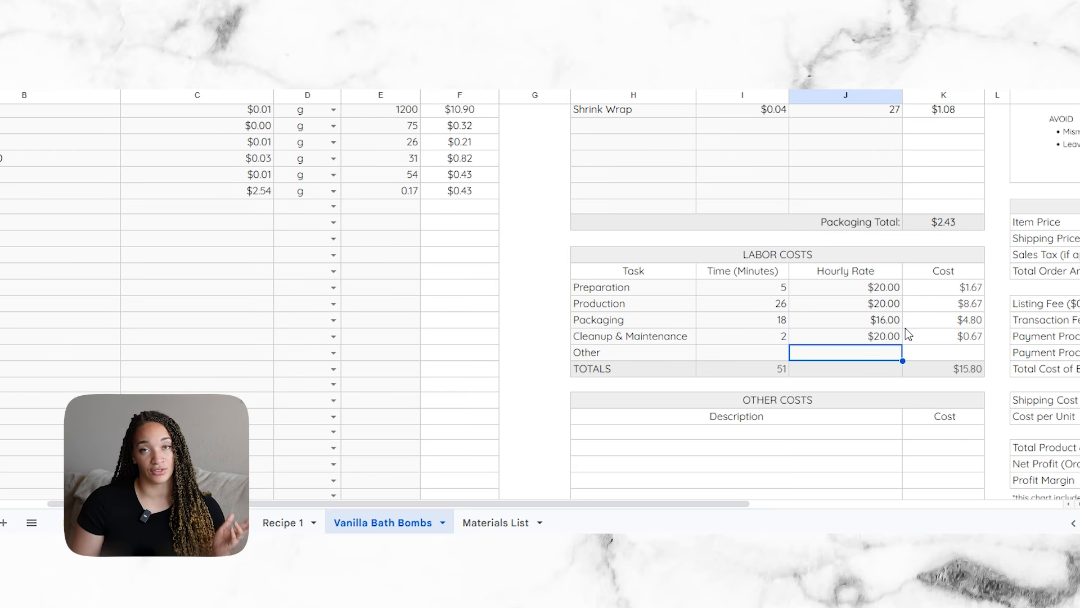
{"action": "scroll", "coordinate": [917, 315], "scroll_direction": "up", "scroll_amount": 5}
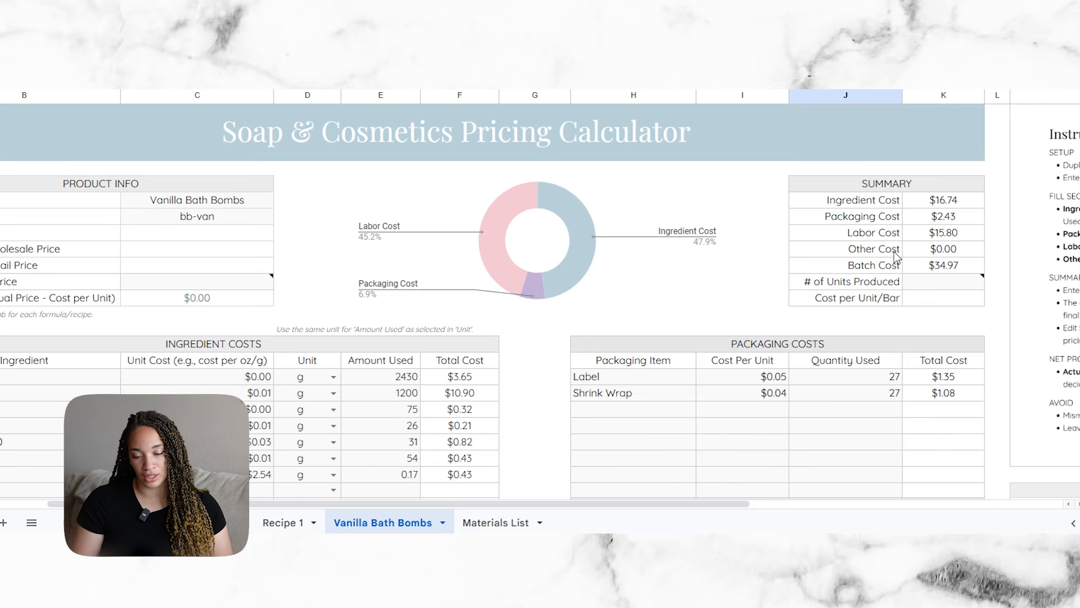
{"action": "left_click", "coordinate": [942, 286]}
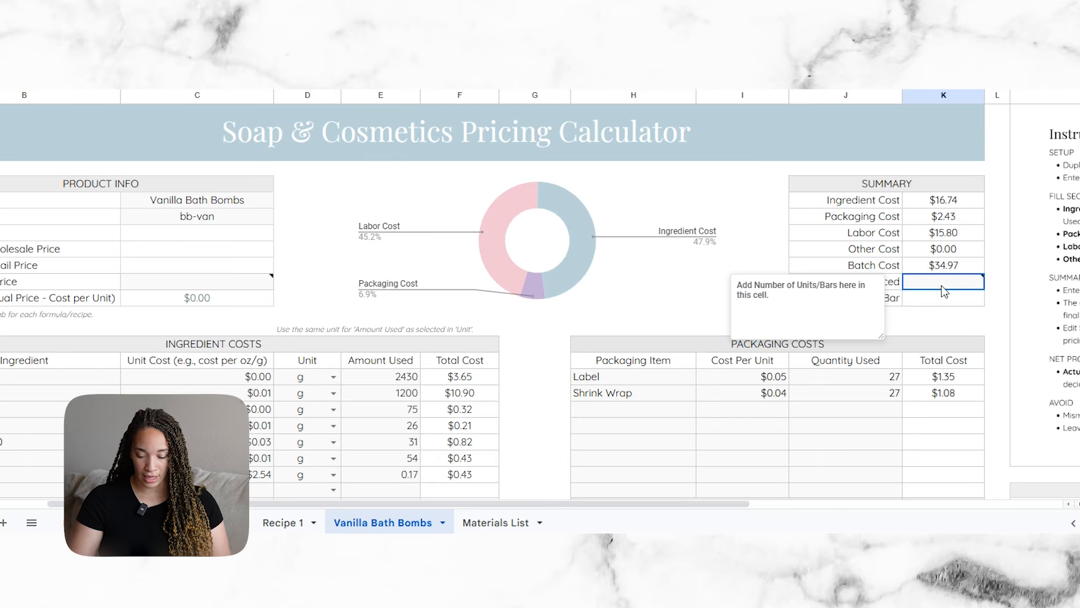
{"action": "type", "text": "27"}
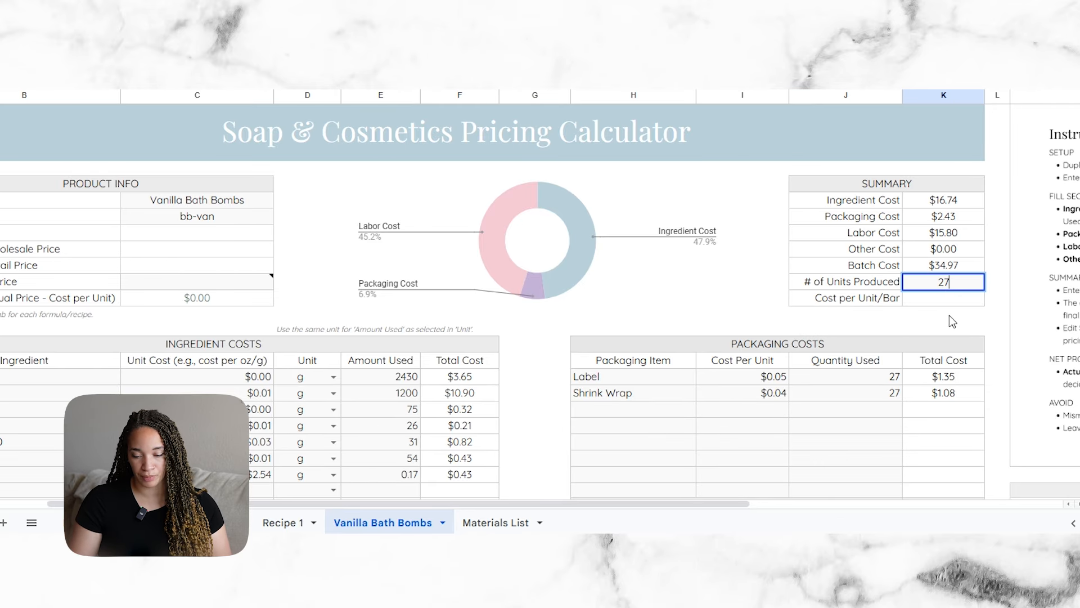
{"action": "left_click", "coordinate": [950, 315]}
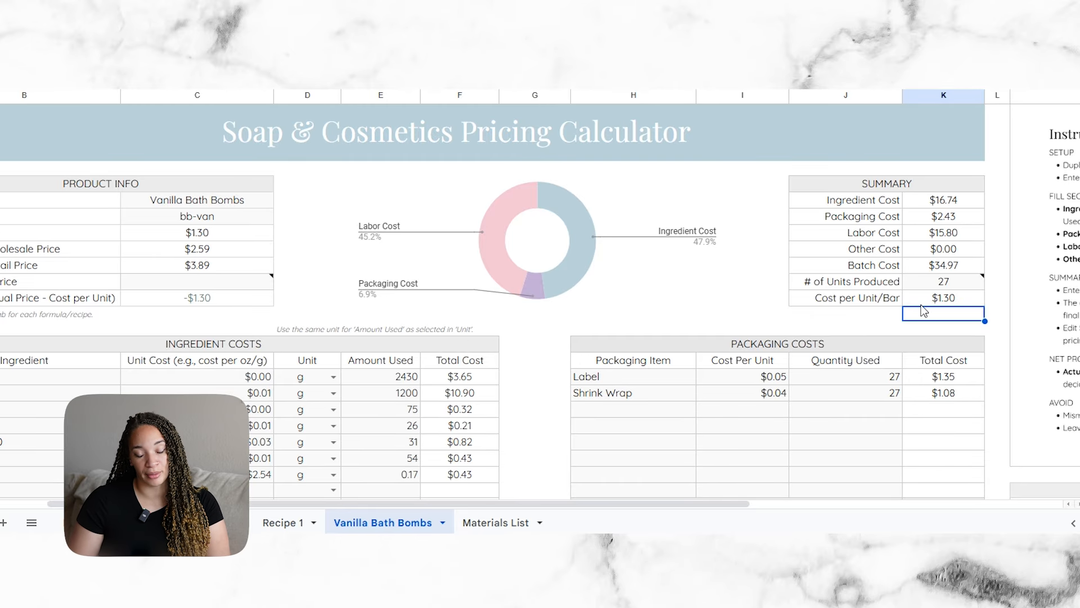
Step: Enter 4 as the actual retail price in the product info
{"action": "left_click_drag", "start_coordinate": [726, 503], "coordinate": [652, 504]}
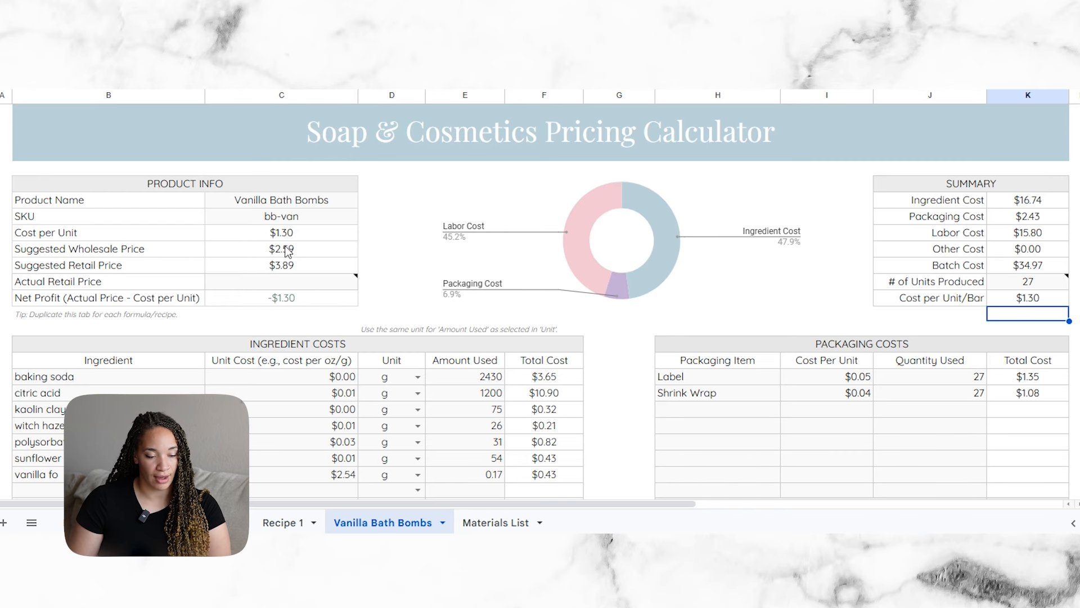
{"action": "left_click", "coordinate": [292, 279]}
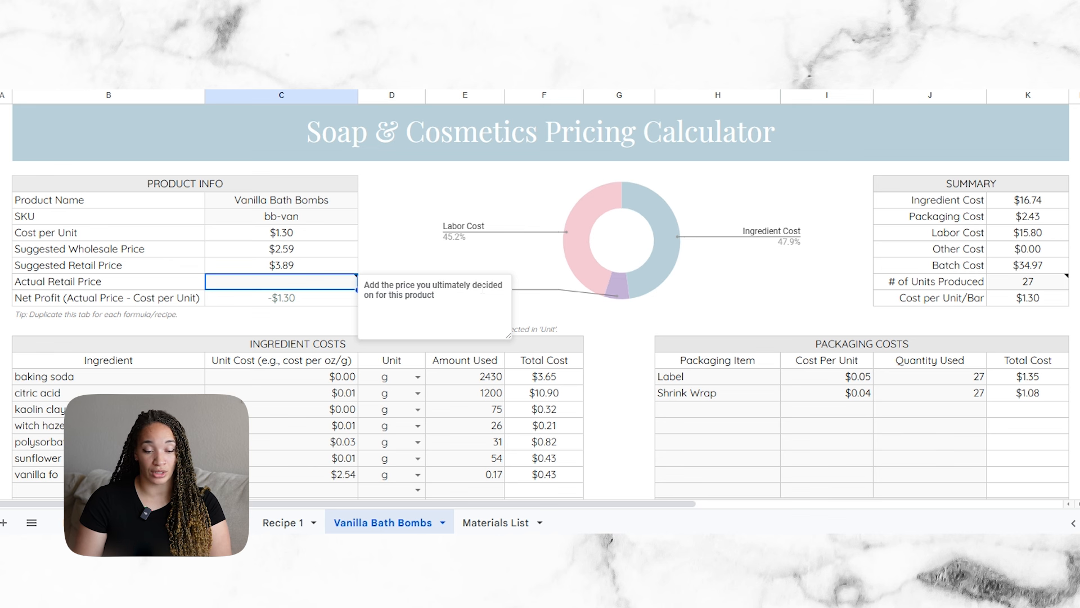
{"action": "type", "text": "4"}
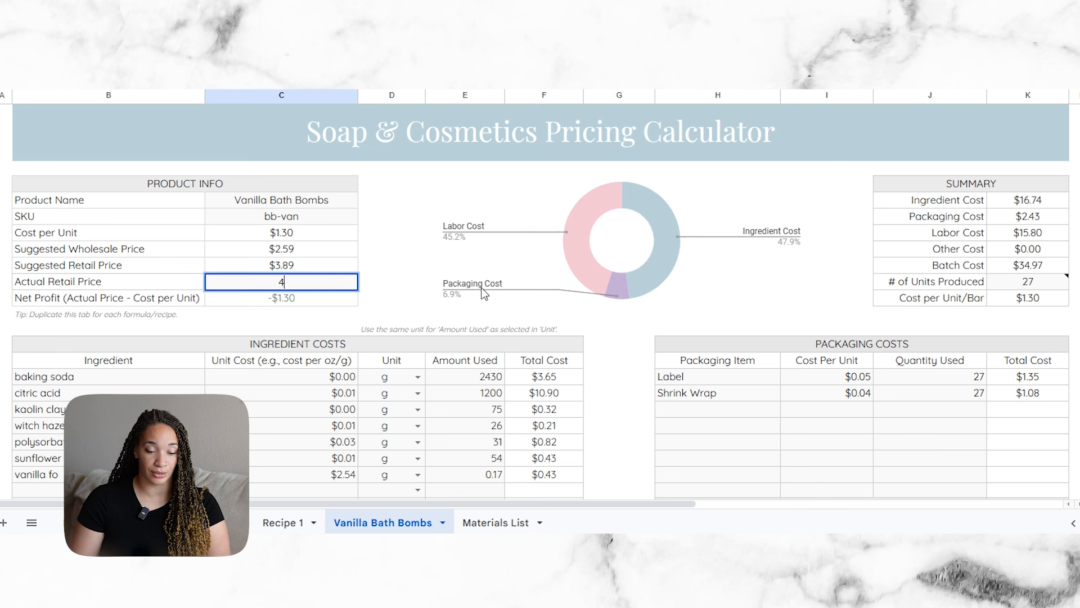
{"action": "left_click", "coordinate": [376, 284]}
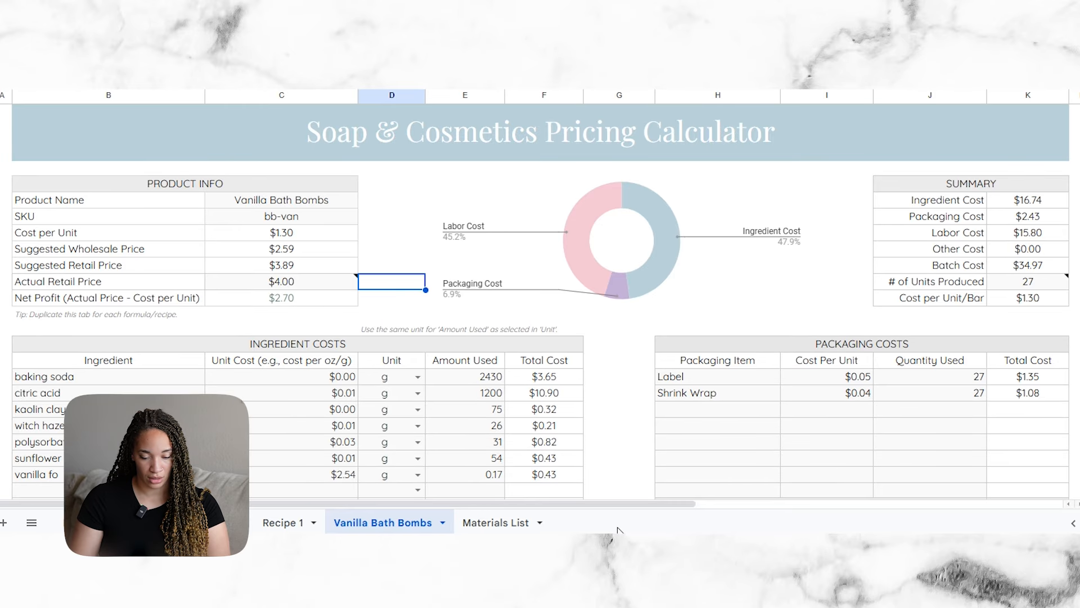
Step: Enter 4.50 as the shipping price in the Etsy Standard Fee Calculator
{"action": "scroll", "coordinate": [756, 490], "scroll_direction": "right", "scroll_amount": 5}
{"action": "scroll", "coordinate": [811, 488], "scroll_direction": "right", "scroll_amount": 1}
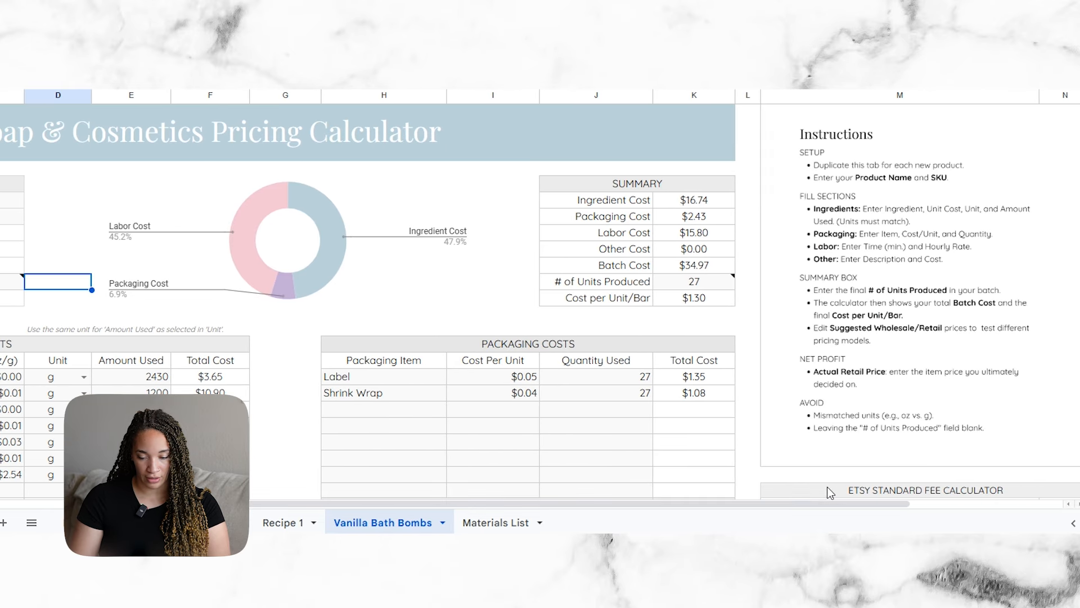
{"action": "scroll", "coordinate": [811, 488], "scroll_direction": "down", "scroll_amount": 4}
{"action": "left_click_drag", "start_coordinate": [816, 503], "coordinate": [873, 504]}
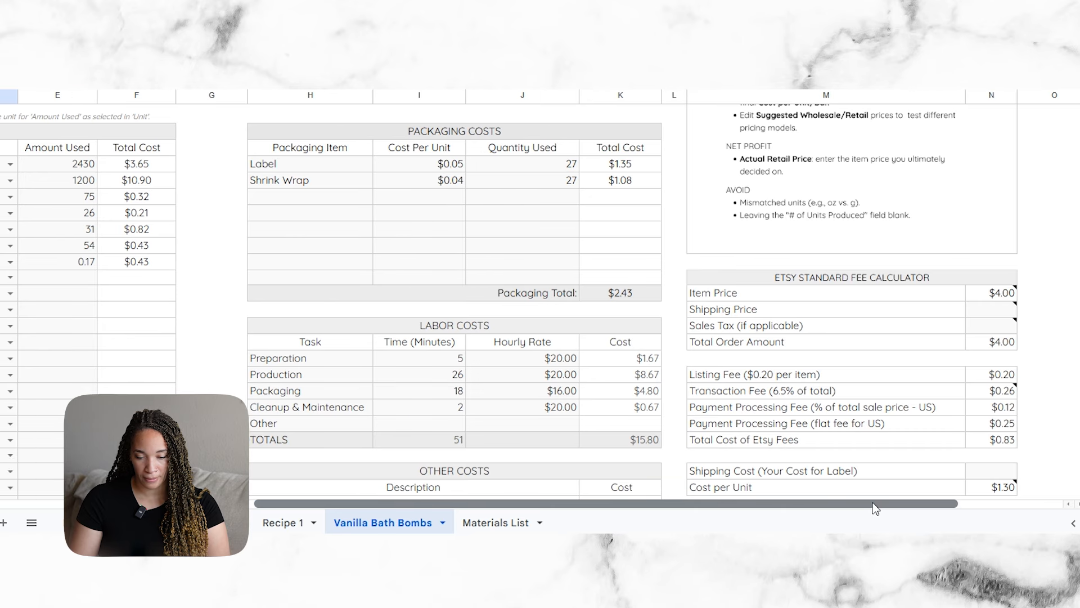
{"action": "scroll", "coordinate": [869, 376], "scroll_direction": "down", "scroll_amount": 2}
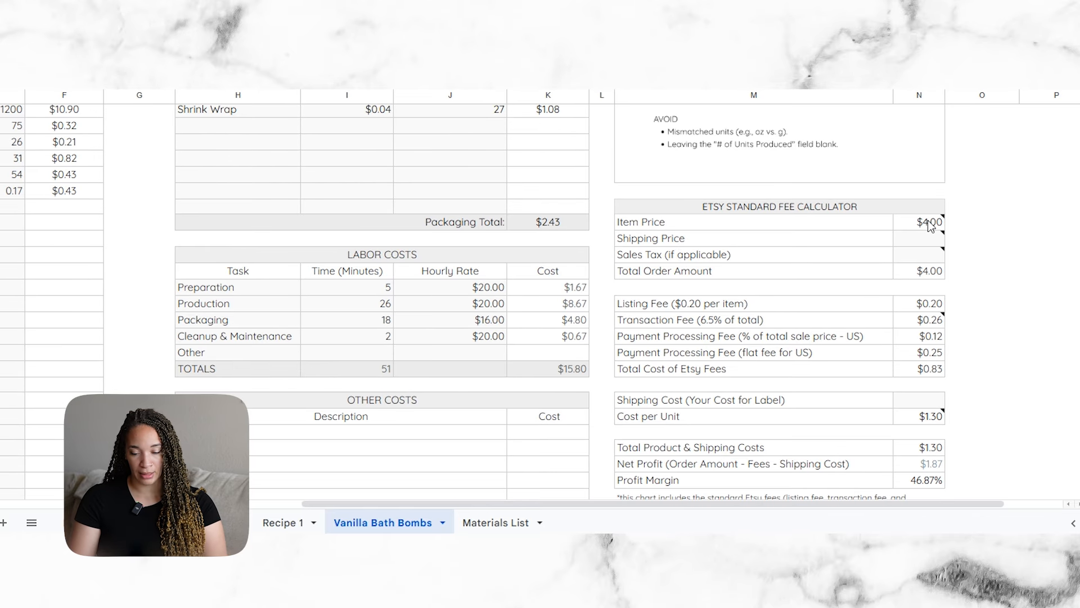
{"action": "mouse_move", "coordinate": [932, 225]}
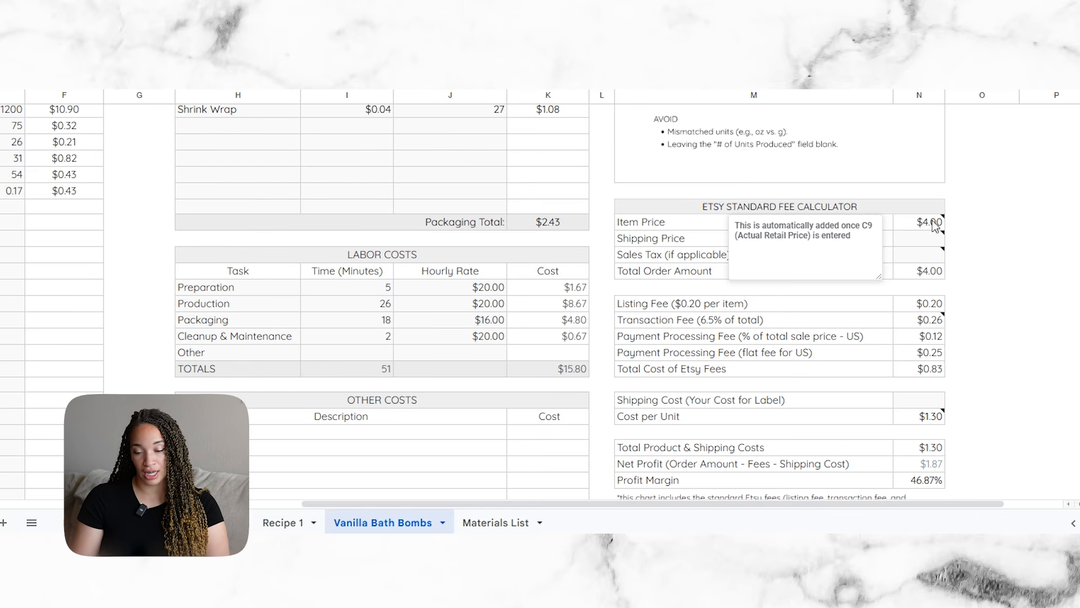
{"action": "mouse_move", "coordinate": [937, 244]}
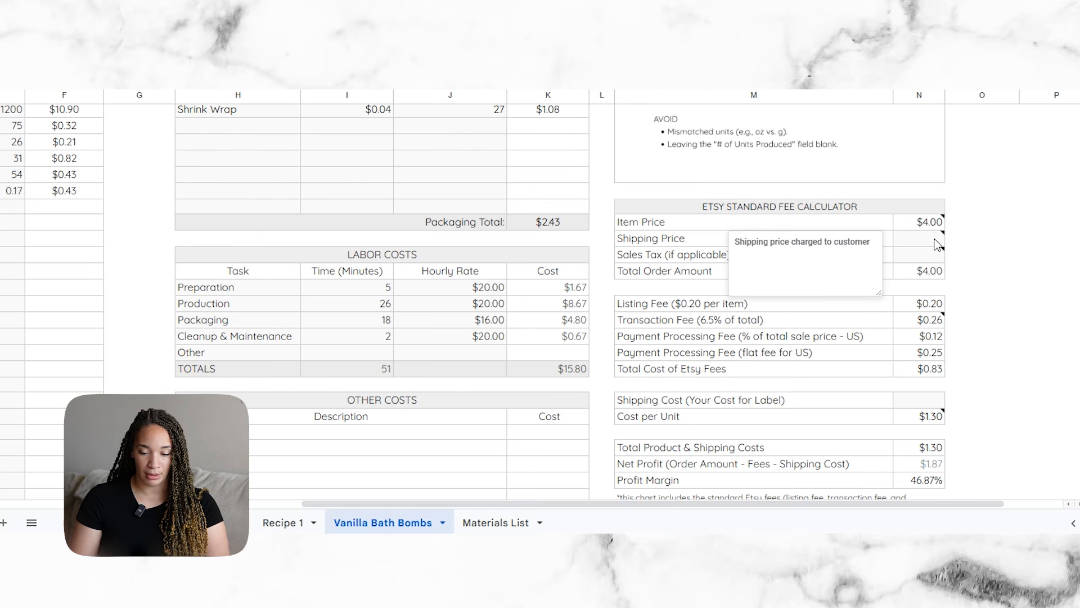
{"action": "left_click", "coordinate": [936, 244]}
{"action": "type", "text": "4.50"}
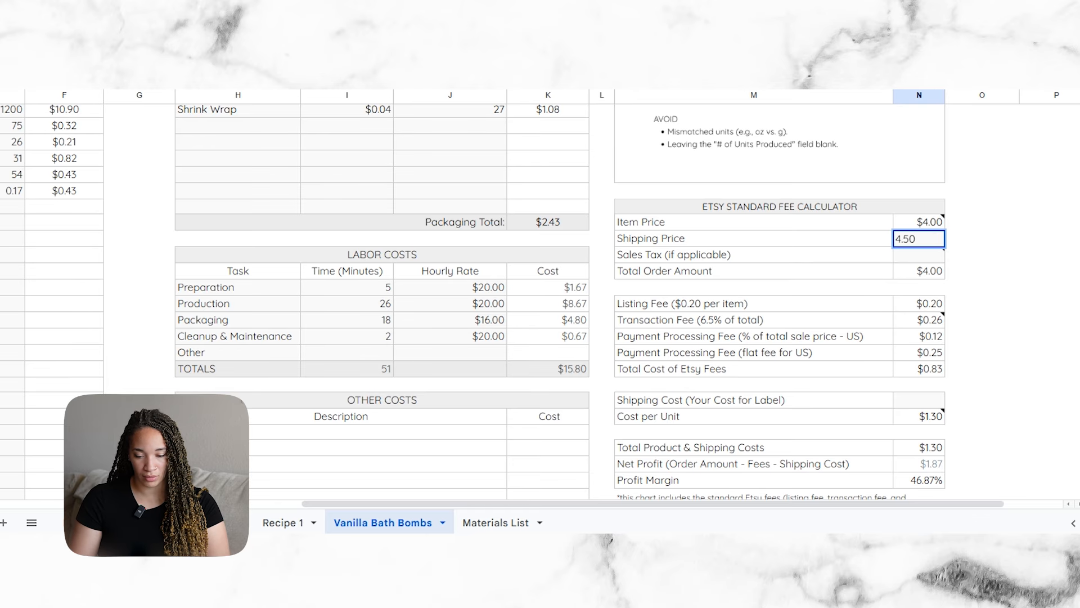
{"action": "left_click", "coordinate": [997, 255]}
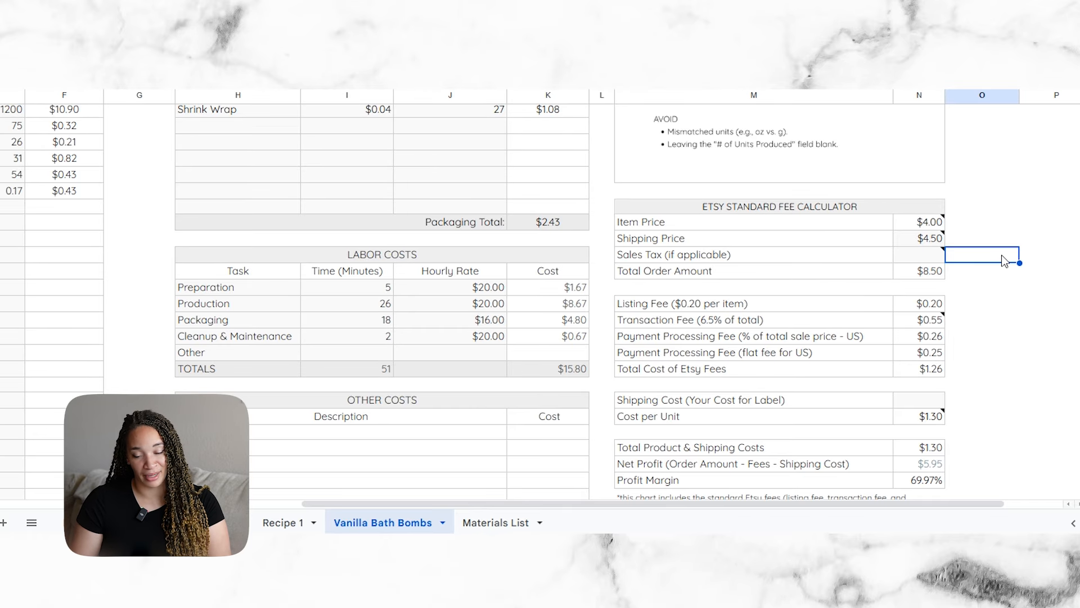
Step: Enter 5.03 as the shipping label cost in the Etsy fee calculator and view the profit figures and fee notes
{"action": "scroll", "coordinate": [999, 287], "scroll_direction": "down", "scroll_amount": 2}
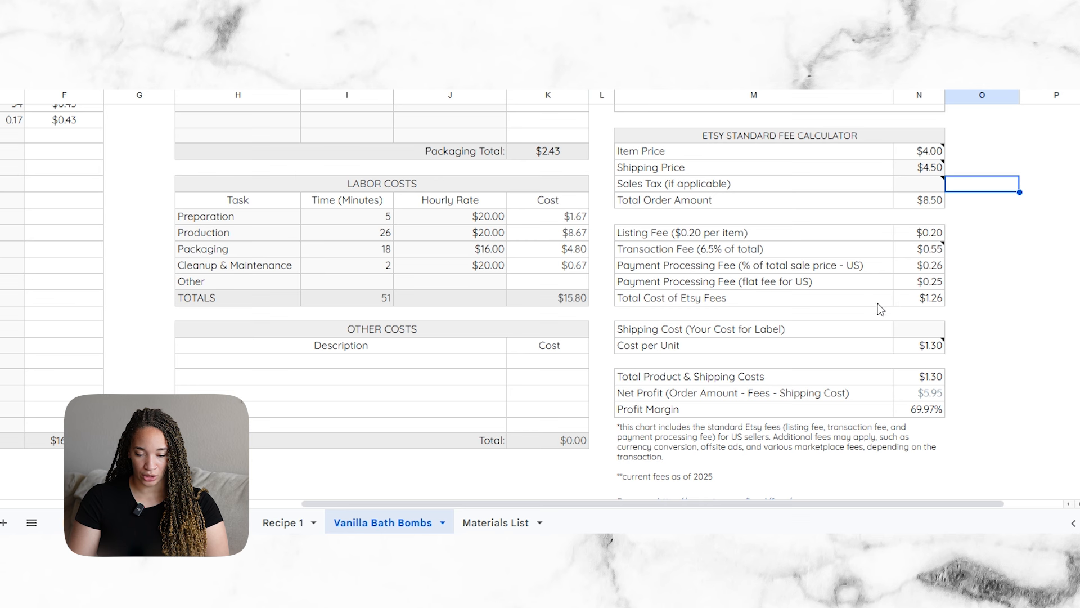
{"action": "left_click", "coordinate": [928, 330]}
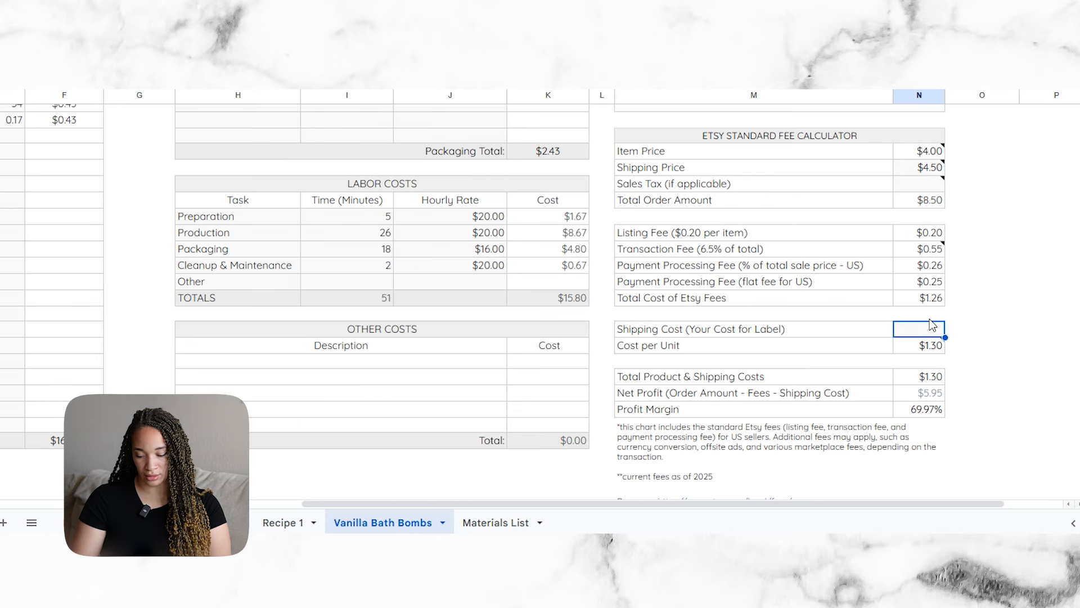
{"action": "type", "text": "5.03"}
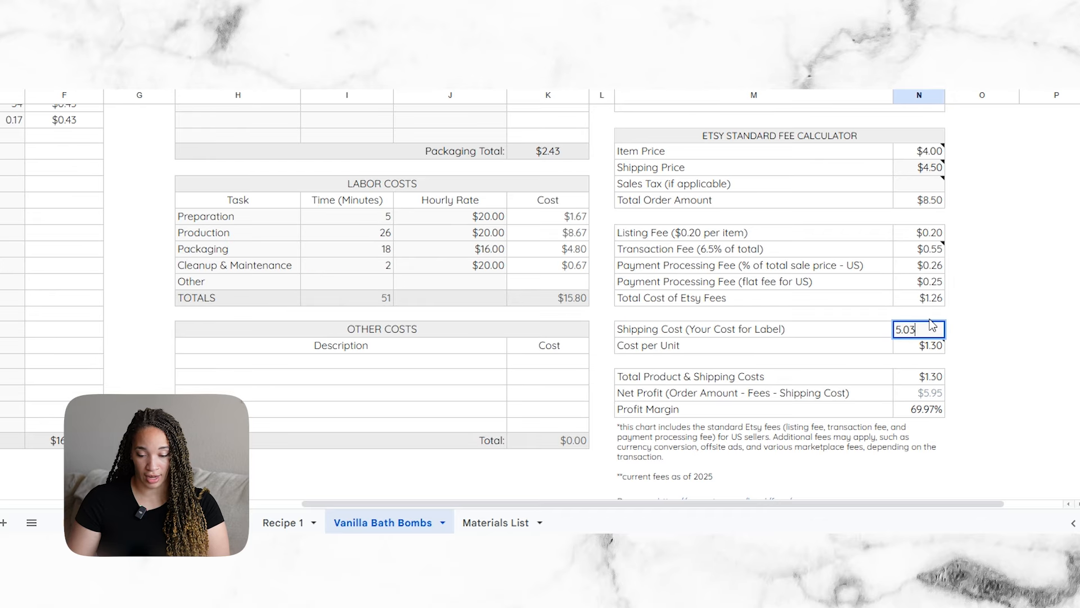
{"action": "left_click", "coordinate": [989, 316]}
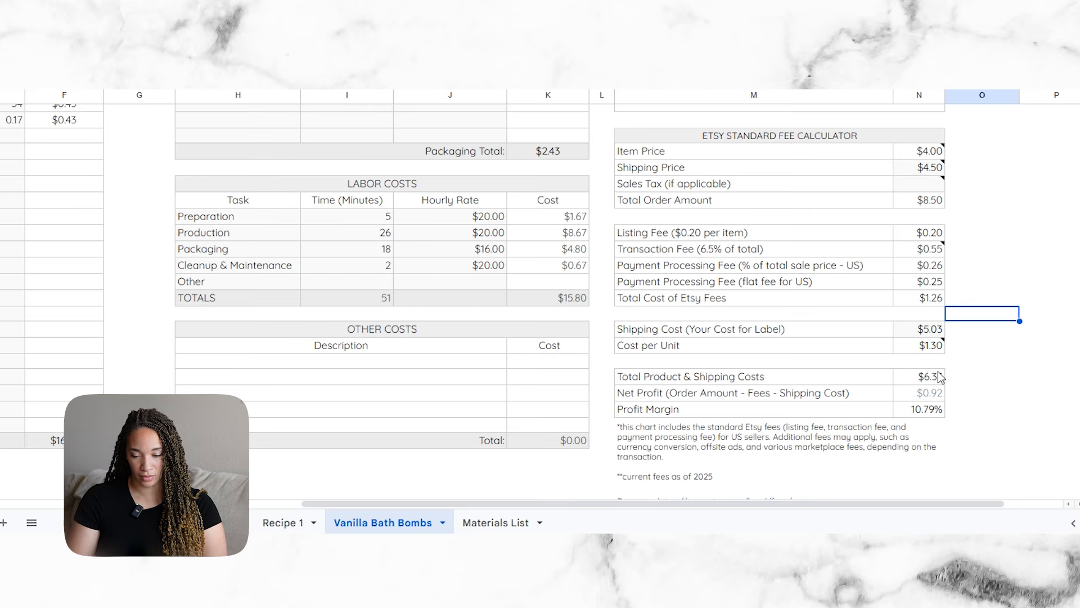
{"action": "scroll", "coordinate": [939, 377], "scroll_direction": "down", "scroll_amount": 2}
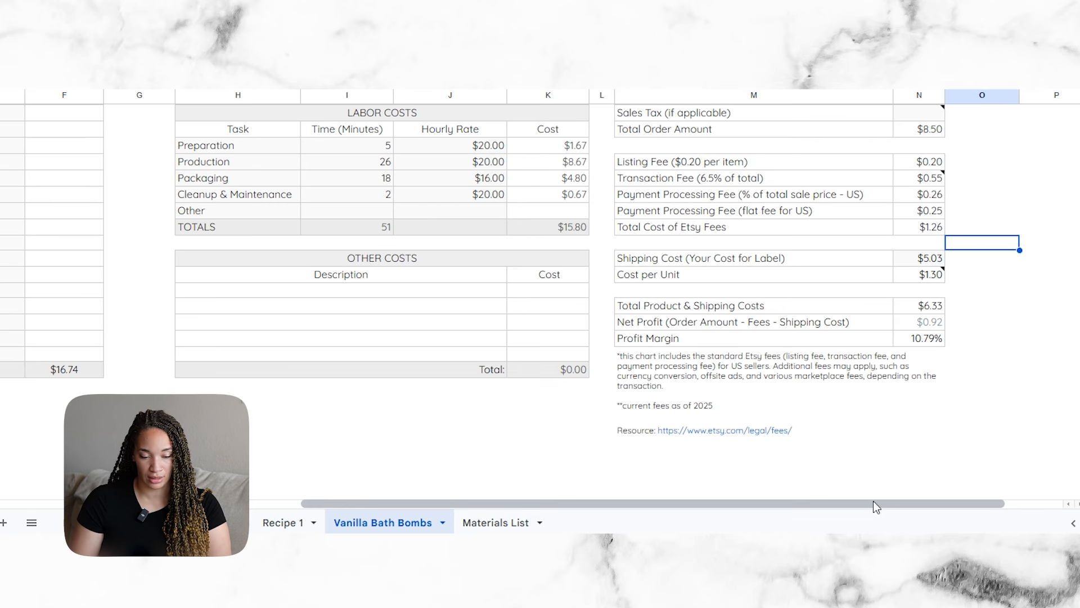
Step: Review the Vanilla Bath Bombs sheet, comparing the product info and cost summary with the Etsy fee and profit figures
{"action": "left_click_drag", "start_coordinate": [874, 500], "coordinate": [470, 491]}
{"action": "scroll", "coordinate": [348, 303], "scroll_direction": "up", "scroll_amount": 5}
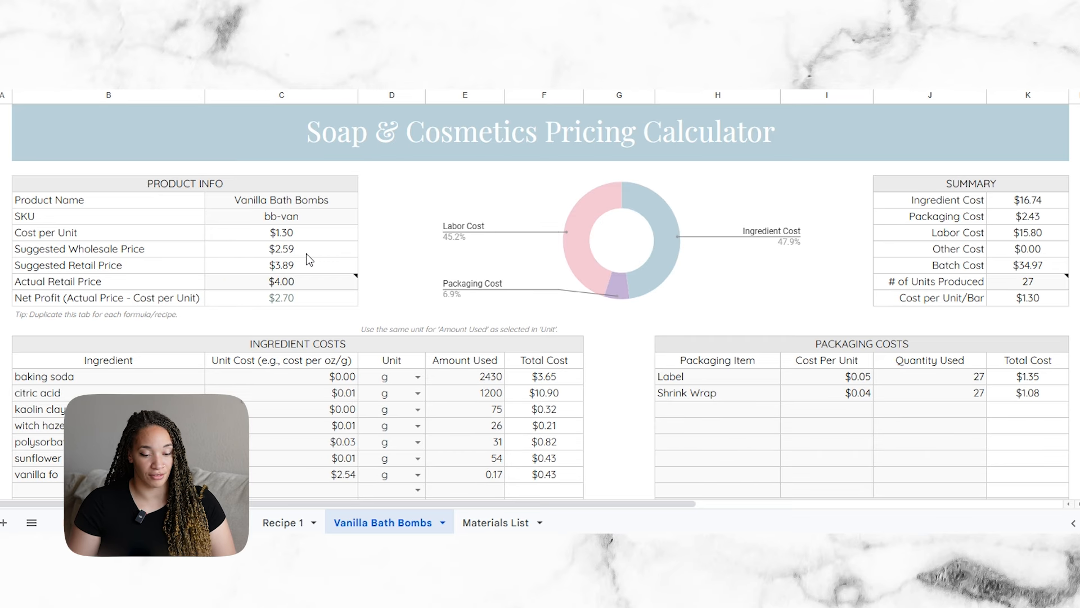
{"action": "left_click_drag", "start_coordinate": [471, 503], "coordinate": [652, 503]}
{"action": "scroll", "coordinate": [660, 449], "scroll_direction": "down", "scroll_amount": 5}
{"action": "scroll", "coordinate": [748, 371], "scroll_direction": "down", "scroll_amount": 2}
{"action": "left_click_drag", "start_coordinate": [734, 506], "coordinate": [839, 509]}
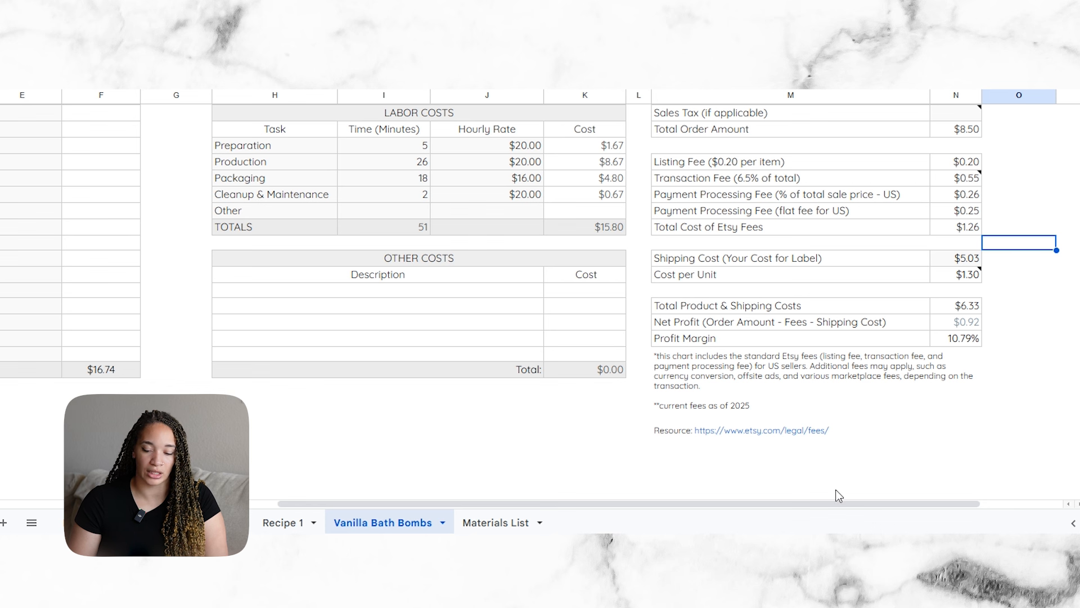
{"action": "left_click_drag", "start_coordinate": [830, 501], "coordinate": [518, 480]}
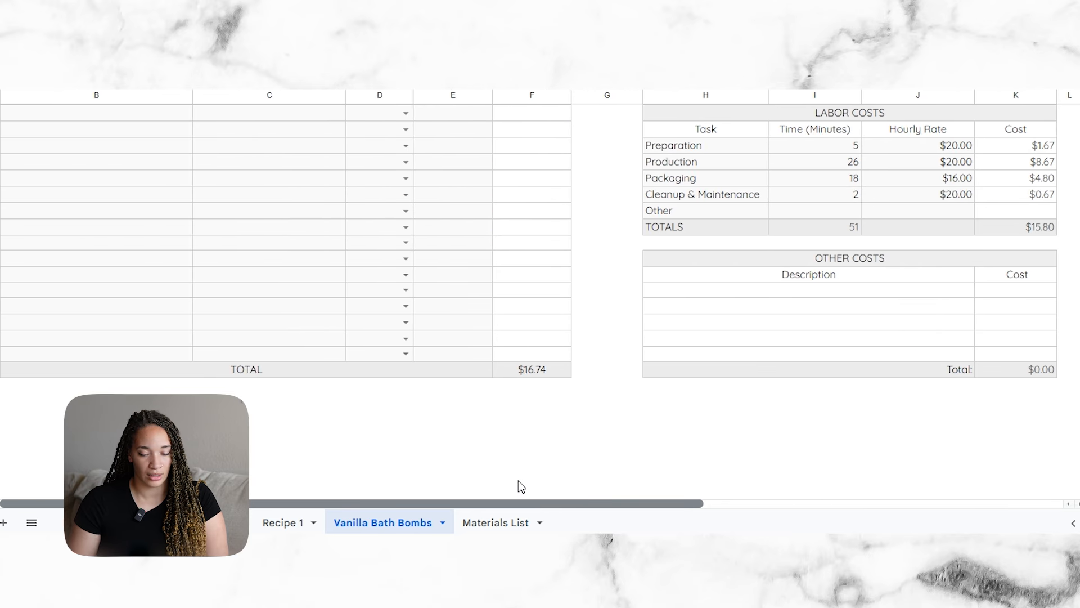
{"action": "scroll", "coordinate": [667, 430], "scroll_direction": "up", "scroll_amount": 5}
{"action": "scroll", "coordinate": [668, 432], "scroll_direction": "up", "scroll_amount": 3}
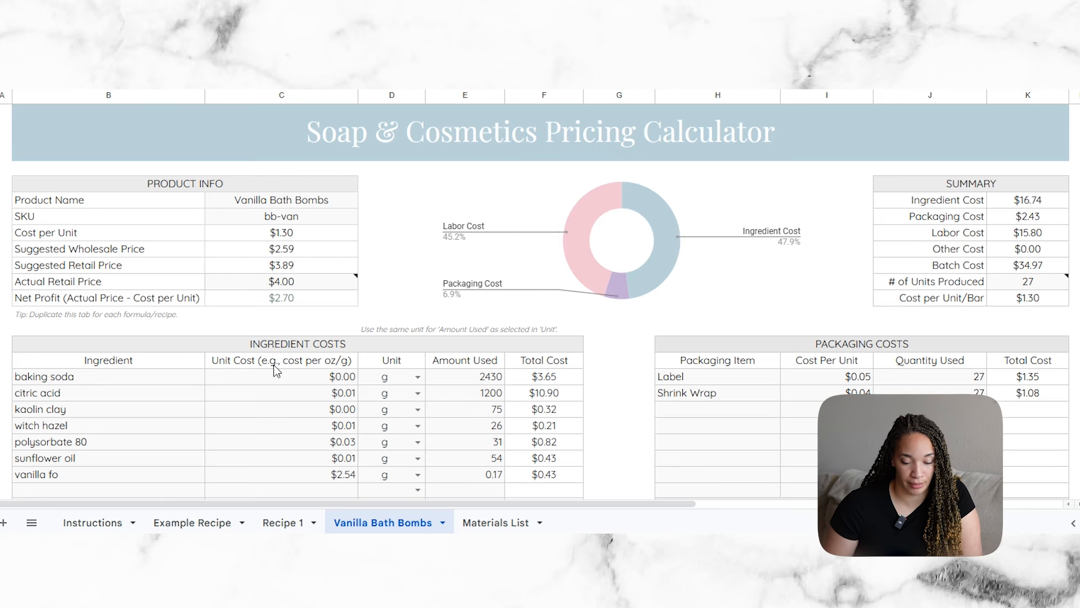
Step: Open the Materials List sheet and enter Epsom Salt as the first product name
{"action": "left_click", "coordinate": [482, 522]}
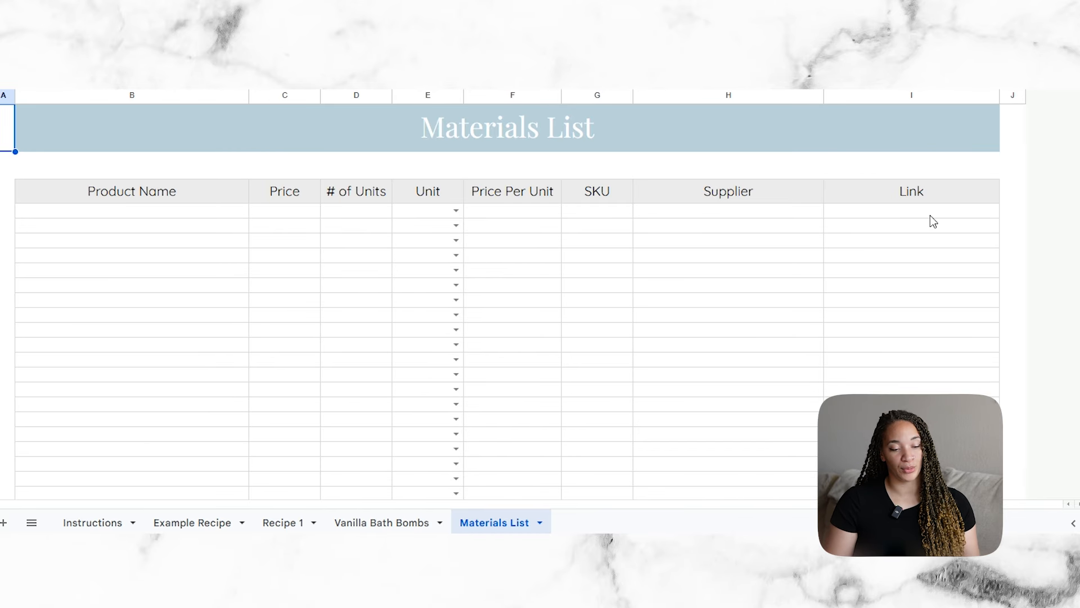
{"action": "left_click", "coordinate": [77, 211]}
{"action": "type", "text": "Epsom "}
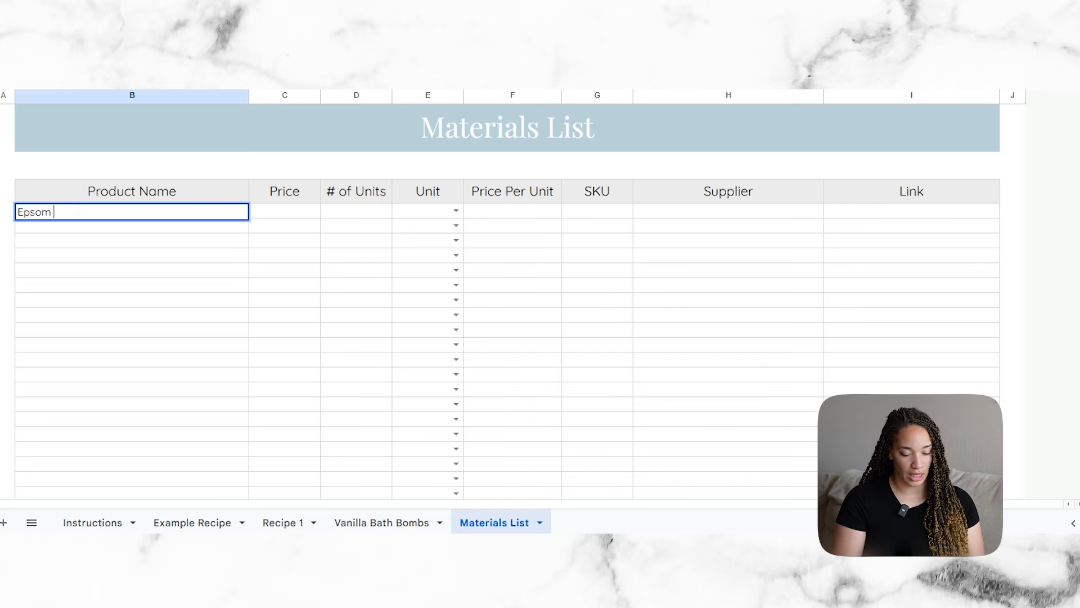
{"action": "type", "text": "Salt"}
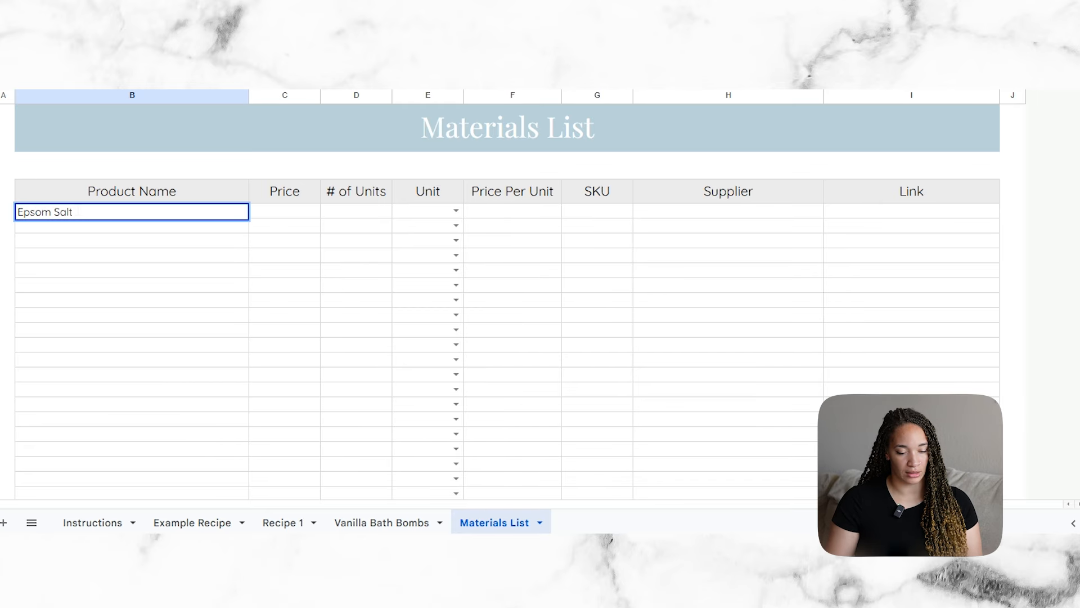
Step: Check the Epsom Salt price on the Member's Mark product page and enter 9.98 as its price in the Materials List
{"action": "left_click", "coordinate": [265, 216]}
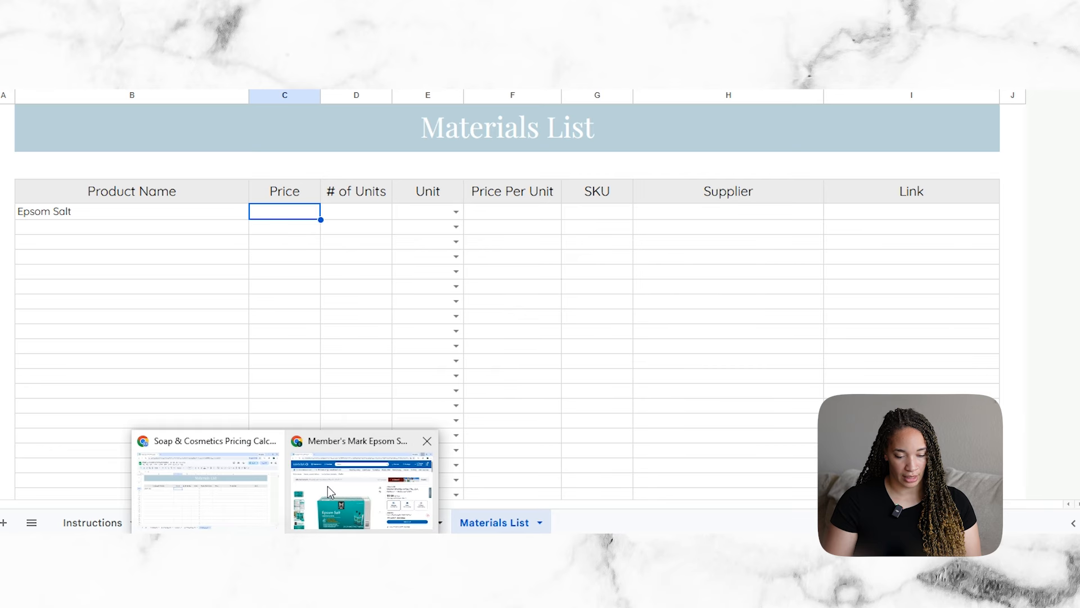
{"action": "left_click", "coordinate": [361, 481]}
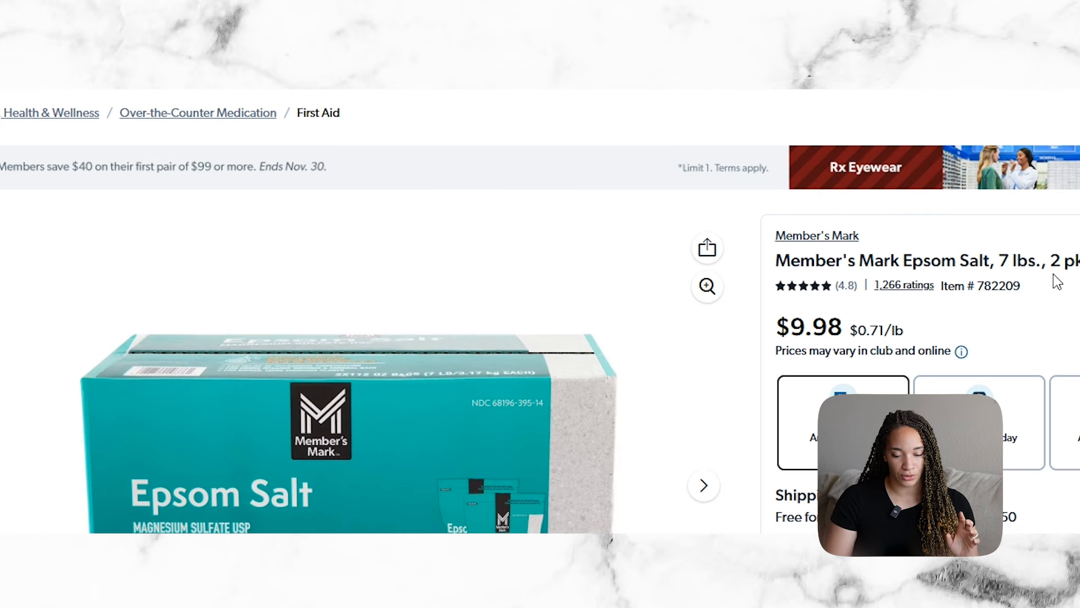
{"action": "left_click_drag", "start_coordinate": [903, 332], "coordinate": [867, 331]}
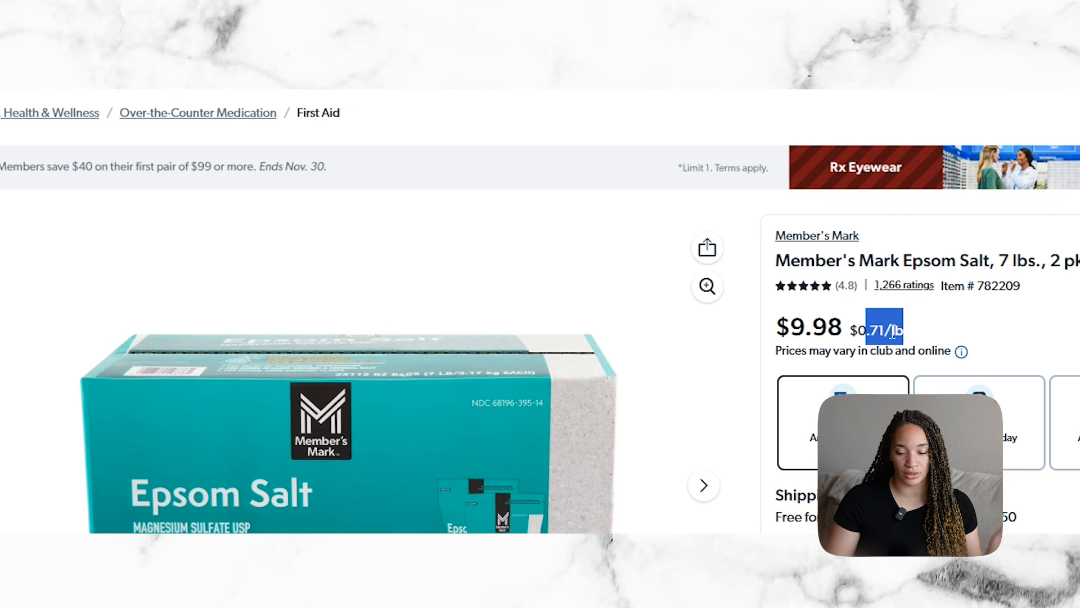
{"action": "left_click", "coordinate": [890, 331]}
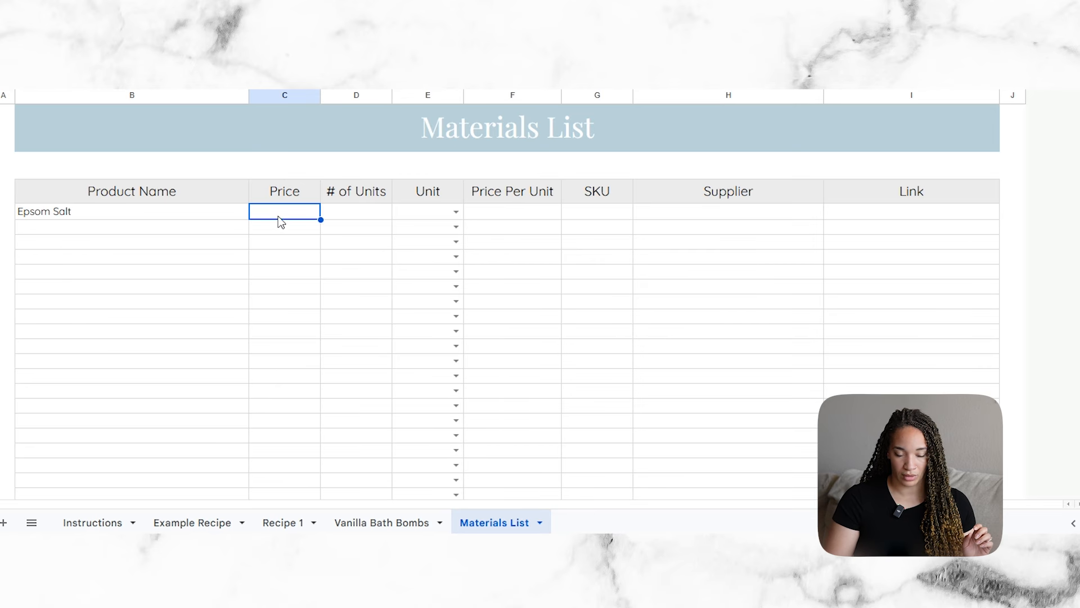
{"action": "type", "text": "9.98"}
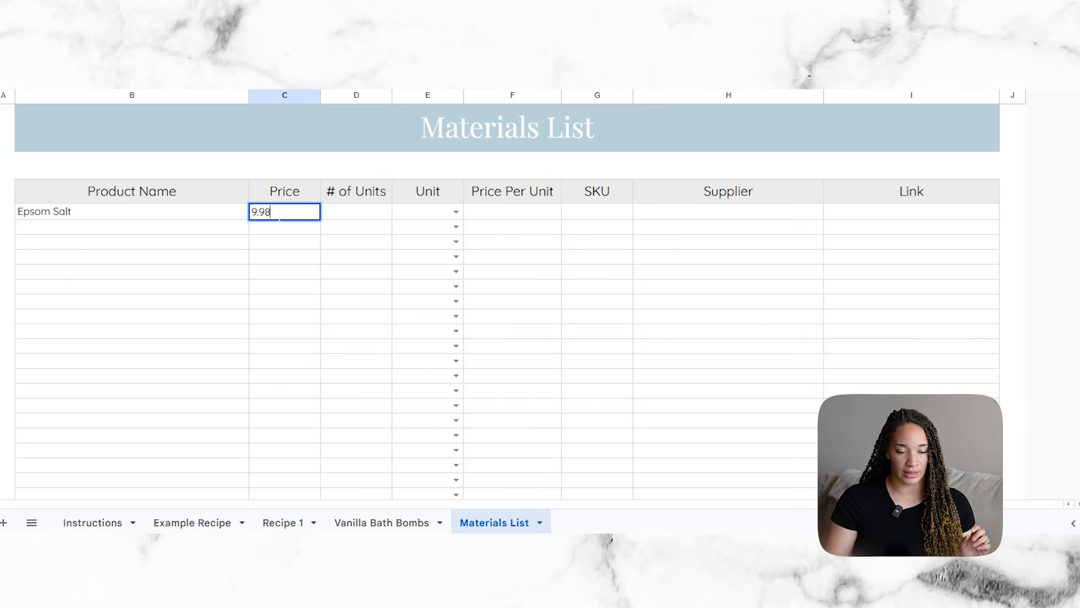
Step: Set the unit of the Epsom Salt entry to g
{"action": "left_click", "coordinate": [368, 222]}
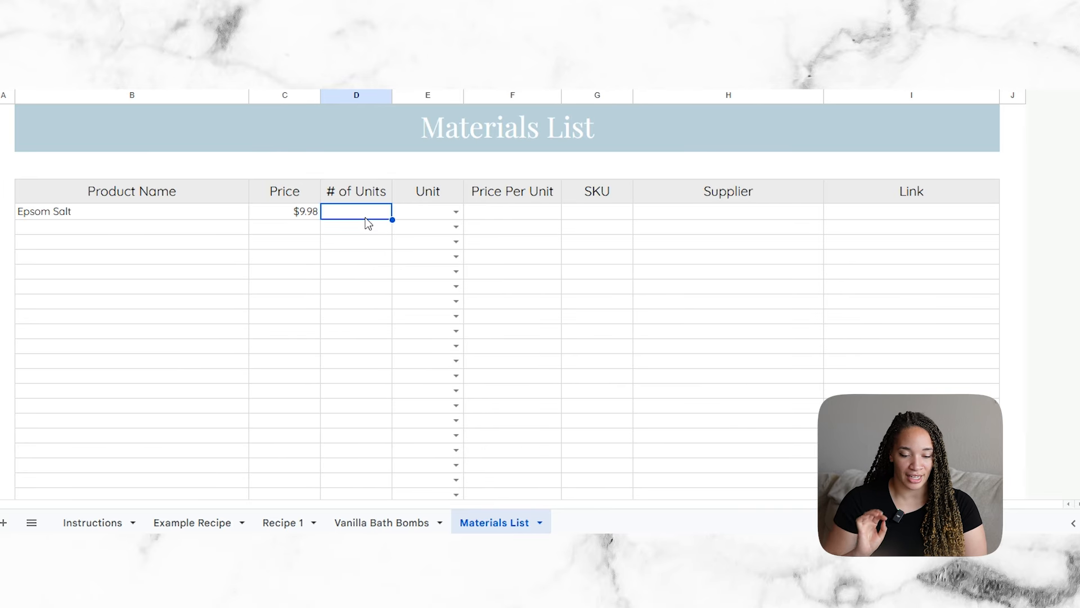
{"action": "left_click", "coordinate": [456, 212]}
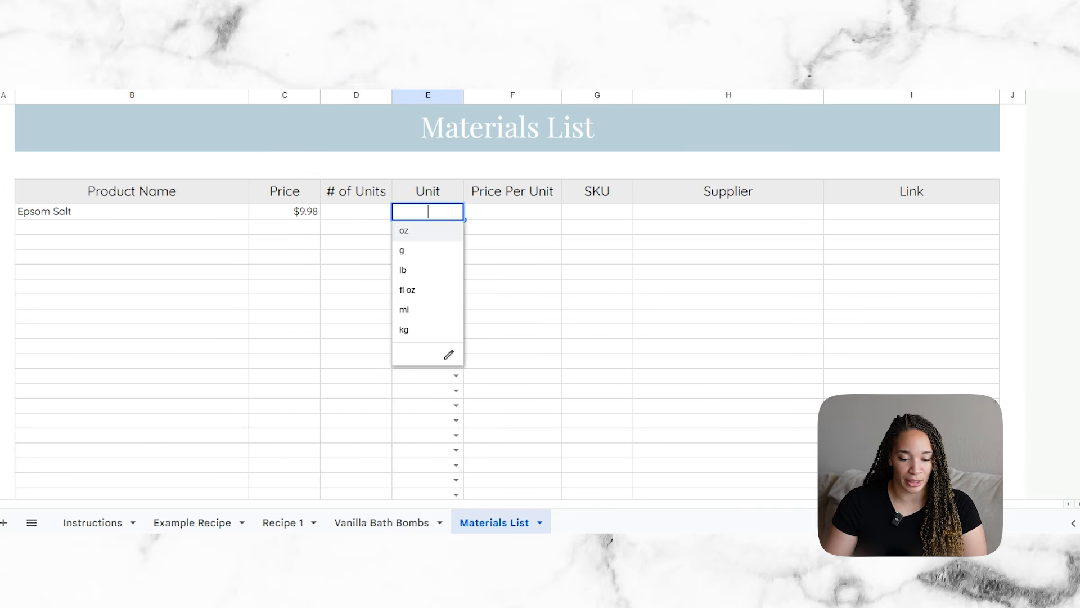
{"action": "left_click", "coordinate": [449, 254]}
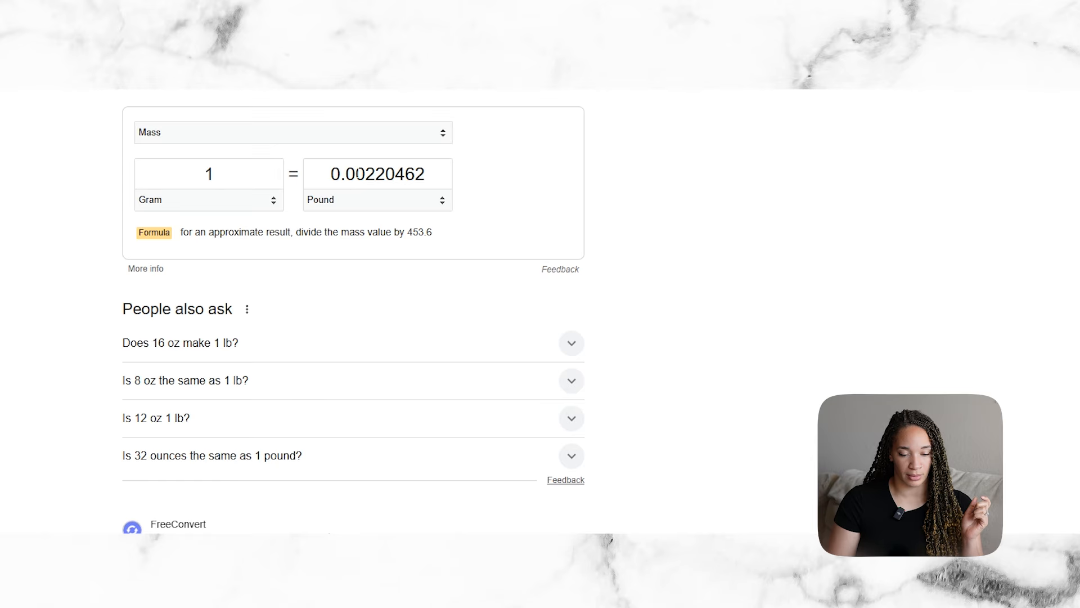
Step: Convert 14 pounds to grams in Google's unit converter and copy the gram value
{"action": "double_click", "coordinate": [359, 174]}
{"action": "type", "text": "4"}
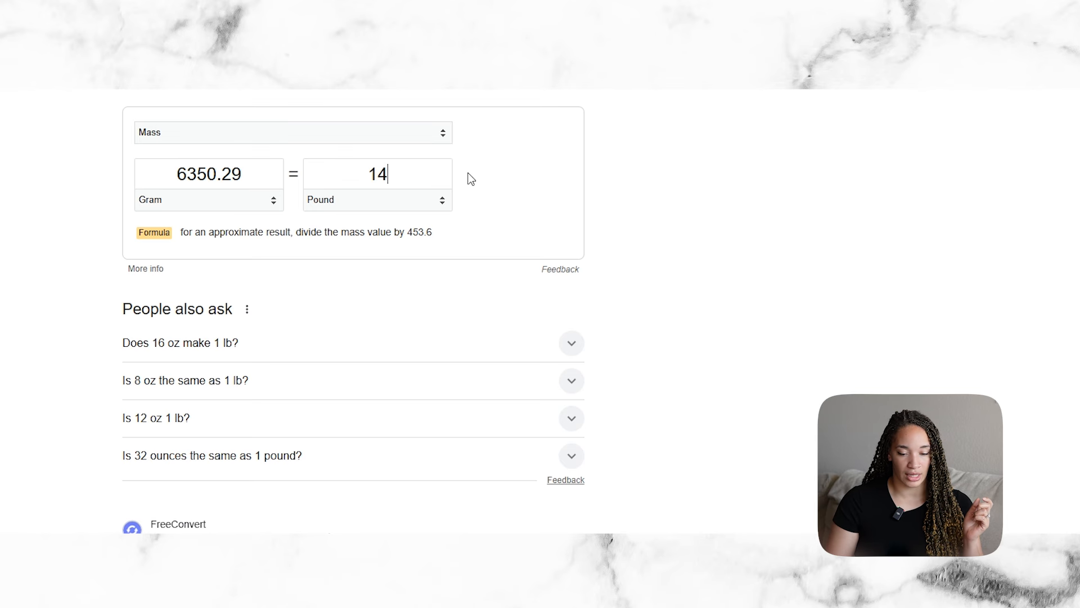
{"action": "double_click", "coordinate": [210, 174]}
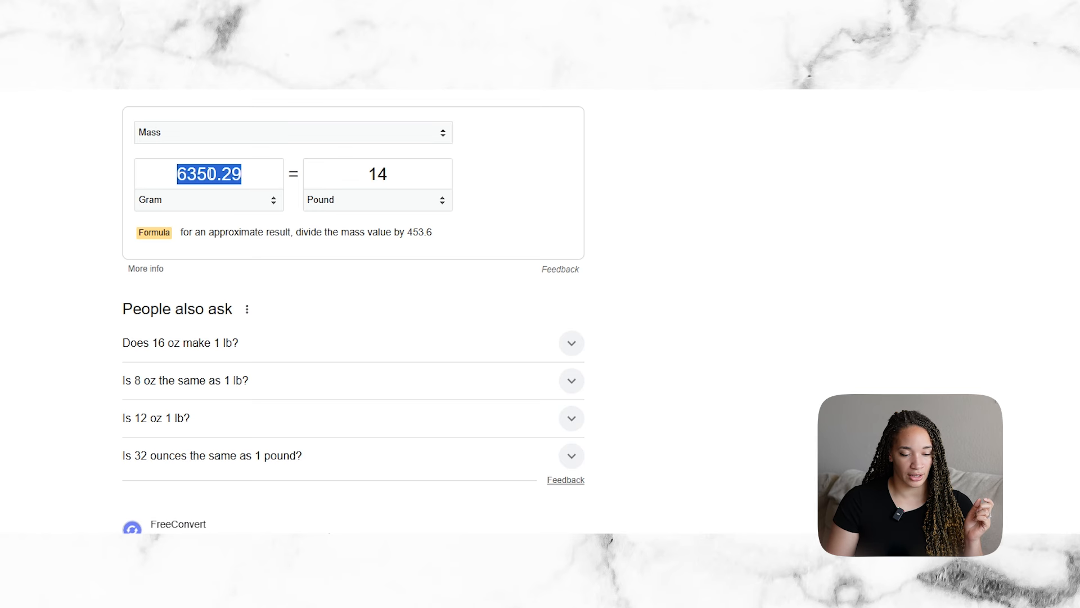
{"action": "right_click", "coordinate": [209, 174]}
{"action": "left_click", "coordinate": [266, 261]}
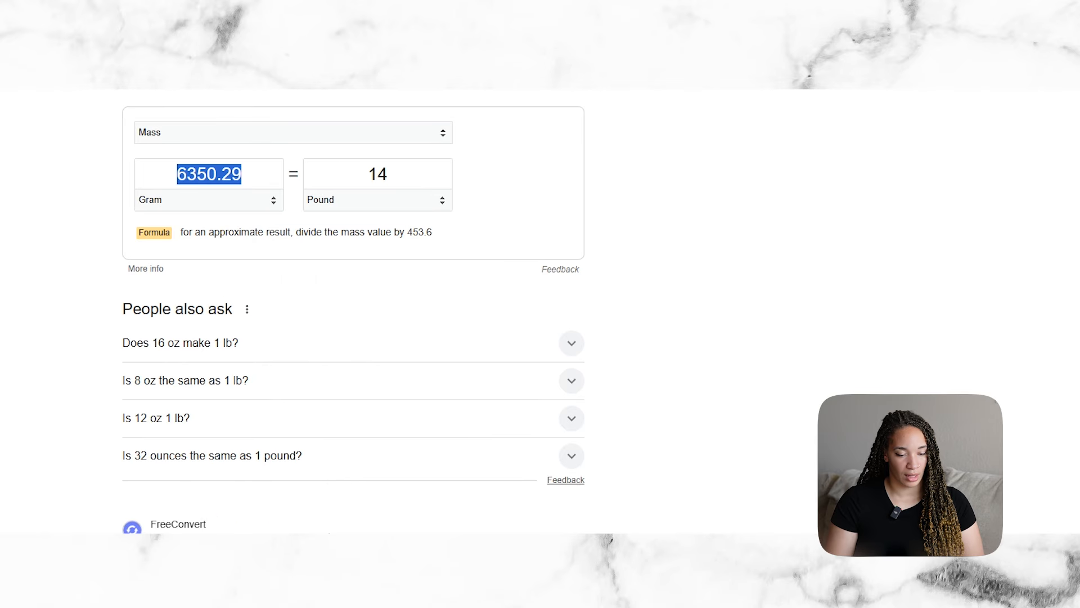
Step: Return to the Materials List and paste 6350.29 as the number of units for Epsom Salt
{"action": "left_click", "coordinate": [333, 3]}
{"action": "left_click", "coordinate": [344, 214]}
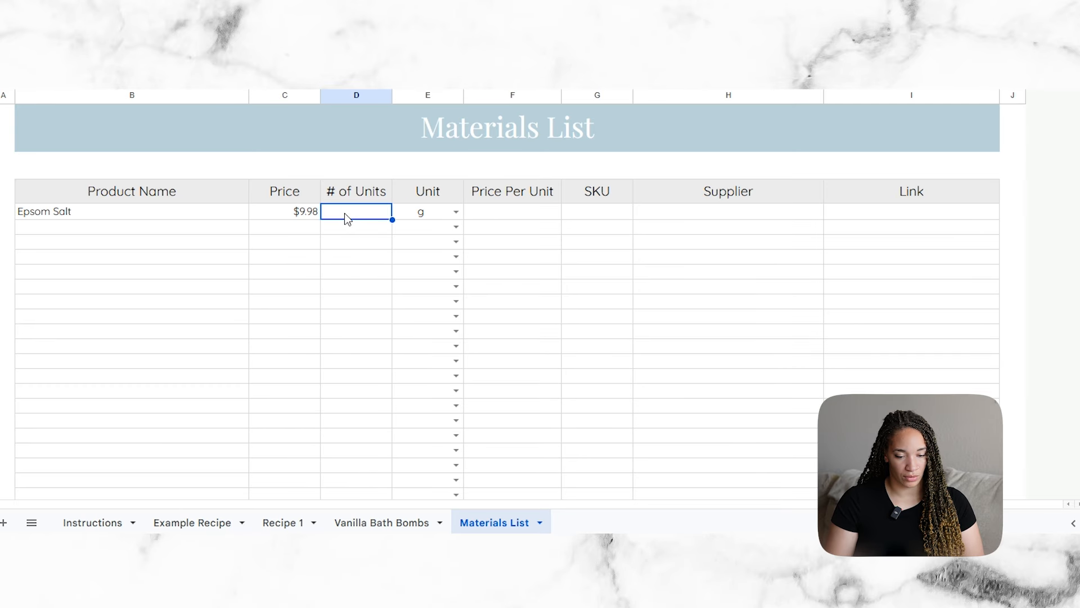
{"action": "right_click", "coordinate": [345, 214]}
{"action": "left_click", "coordinate": [387, 110]}
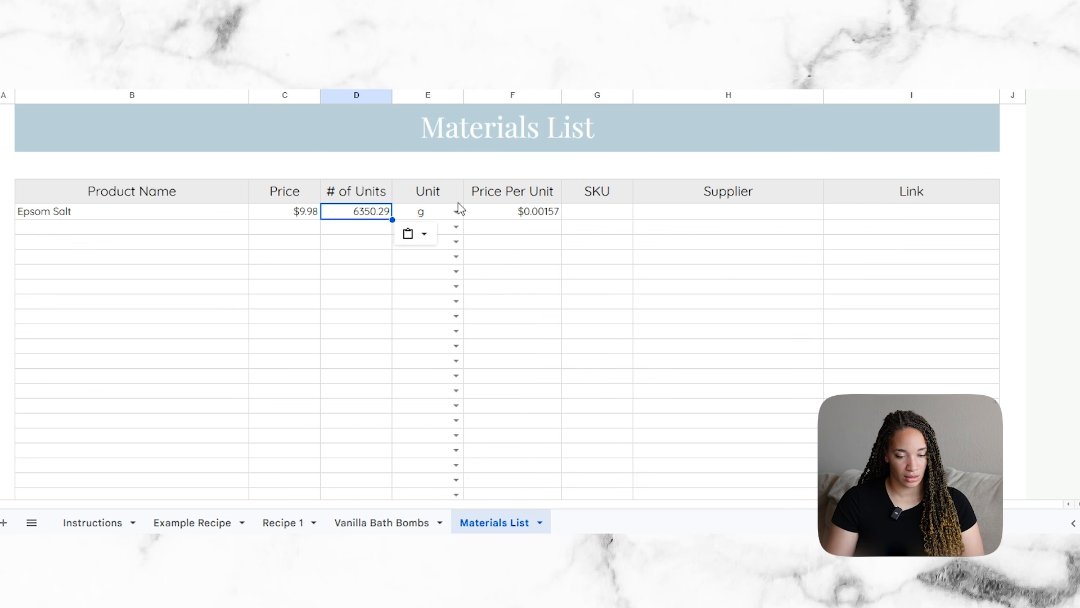
Step: Increase the Epsom Salt price per unit to nine decimal places
{"action": "left_click", "coordinate": [538, 215]}
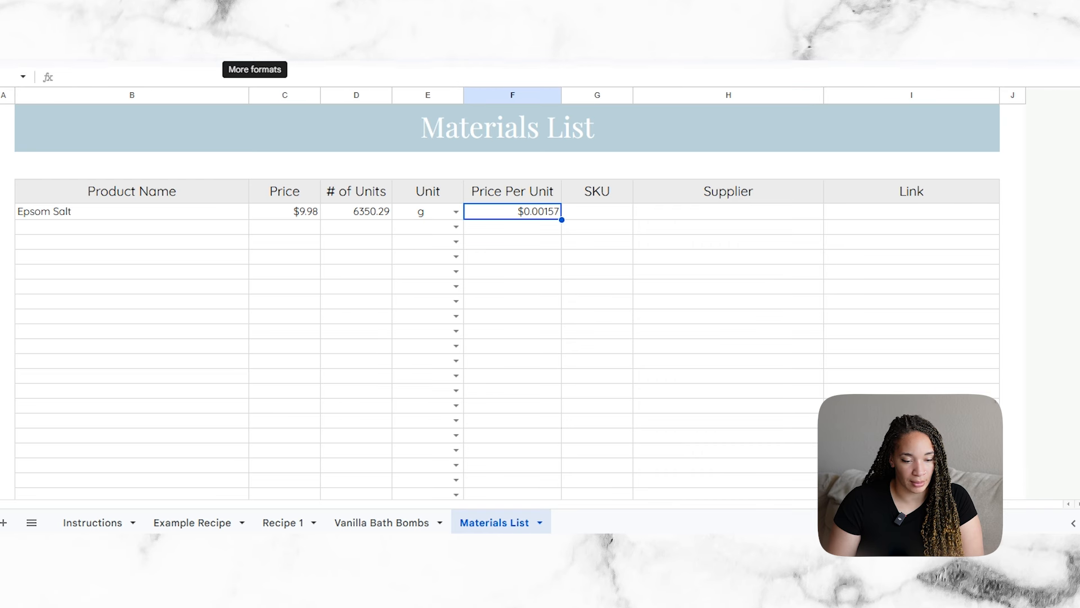
{"action": "left_click", "coordinate": [231, 51]}
{"action": "left_click", "coordinate": [231, 51]}
{"action": "left_click", "coordinate": [231, 50]}
{"action": "left_click", "coordinate": [231, 51]}
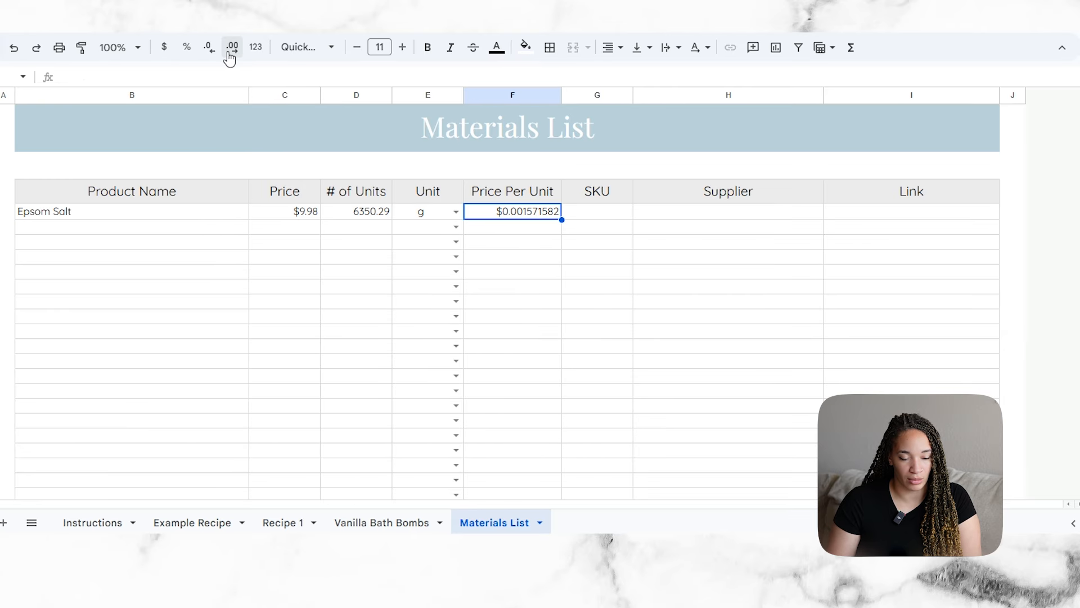
Step: Reduce the Epsom Salt price per unit to two decimal places
{"action": "left_click", "coordinate": [213, 50]}
{"action": "left_click", "coordinate": [214, 50]}
{"action": "left_click", "coordinate": [214, 50]}
{"action": "left_click", "coordinate": [215, 51]}
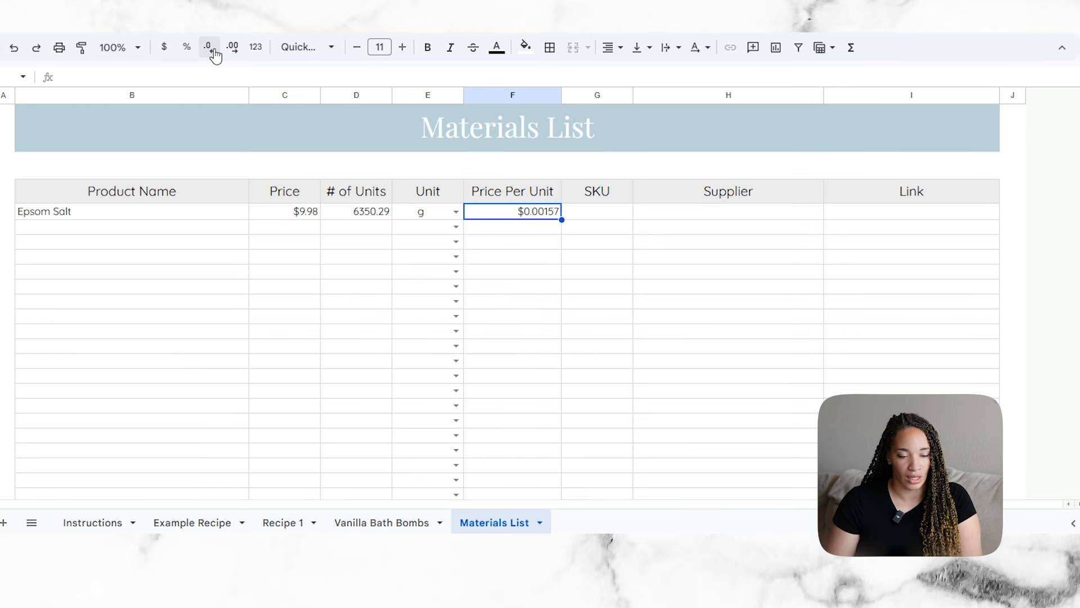
{"action": "left_click", "coordinate": [214, 51]}
{"action": "left_click", "coordinate": [215, 51]}
{"action": "left_click", "coordinate": [214, 51]}
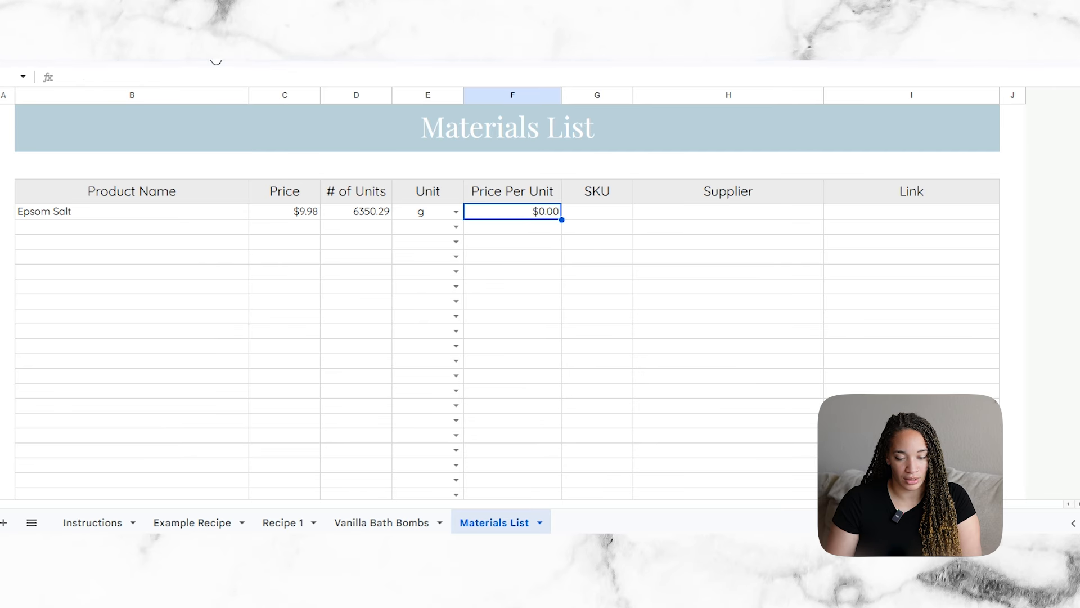
Step: Bring the Epsom Salt price per unit back to five decimal places
{"action": "left_click", "coordinate": [235, 52]}
{"action": "left_click", "coordinate": [235, 51]}
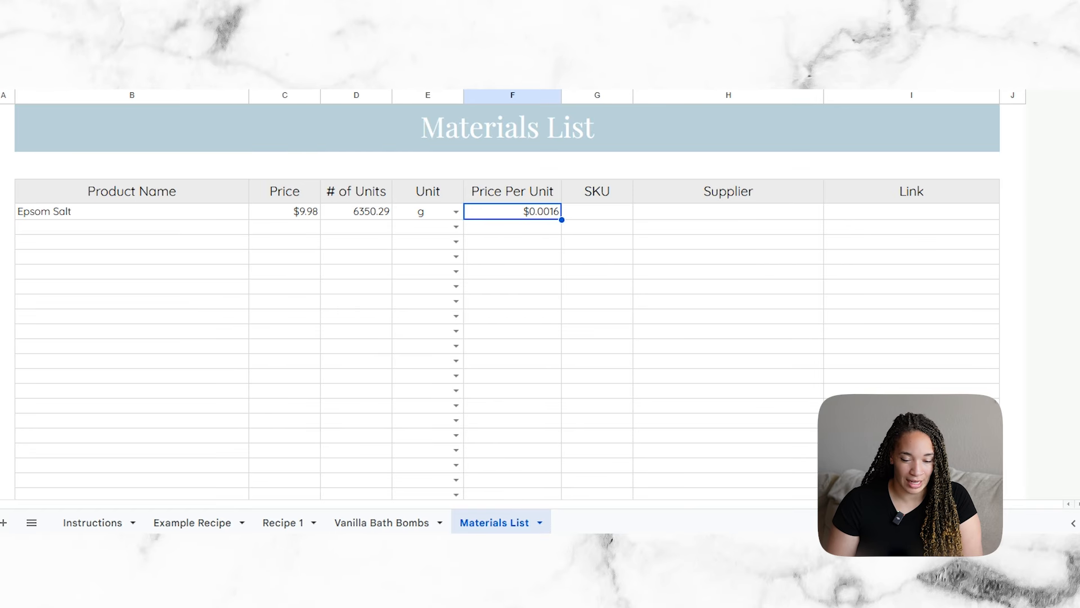
{"action": "left_click", "coordinate": [235, 51]}
{"action": "left_click", "coordinate": [529, 231]}
Step: Copy item number 782209 from the Epsom Salt product page and paste it as the SKU in the Materials List
{"action": "left_click", "coordinate": [612, 215]}
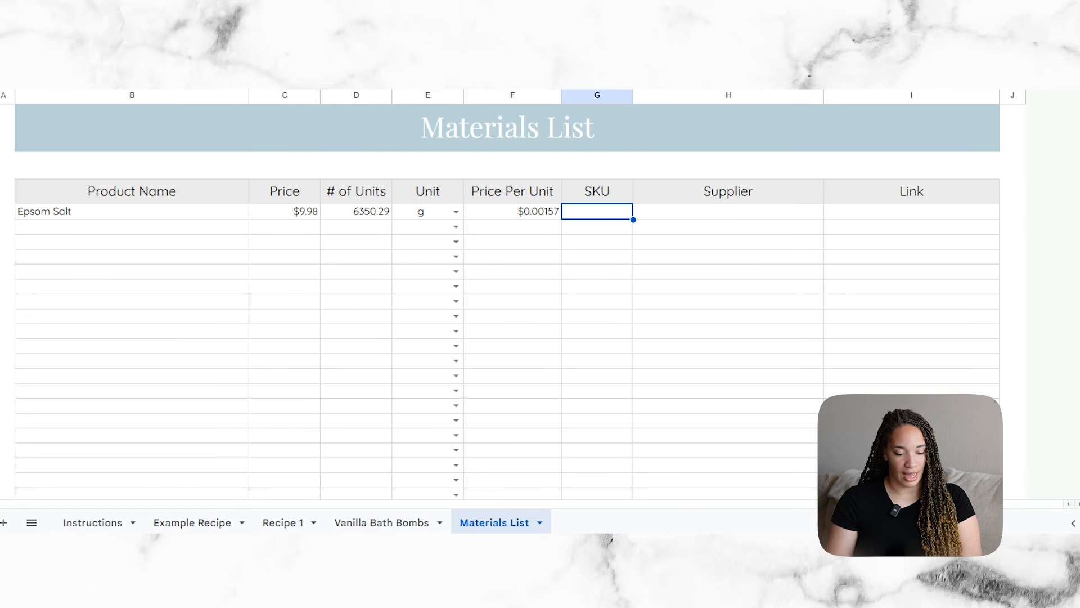
{"action": "left_click", "coordinate": [318, 509]}
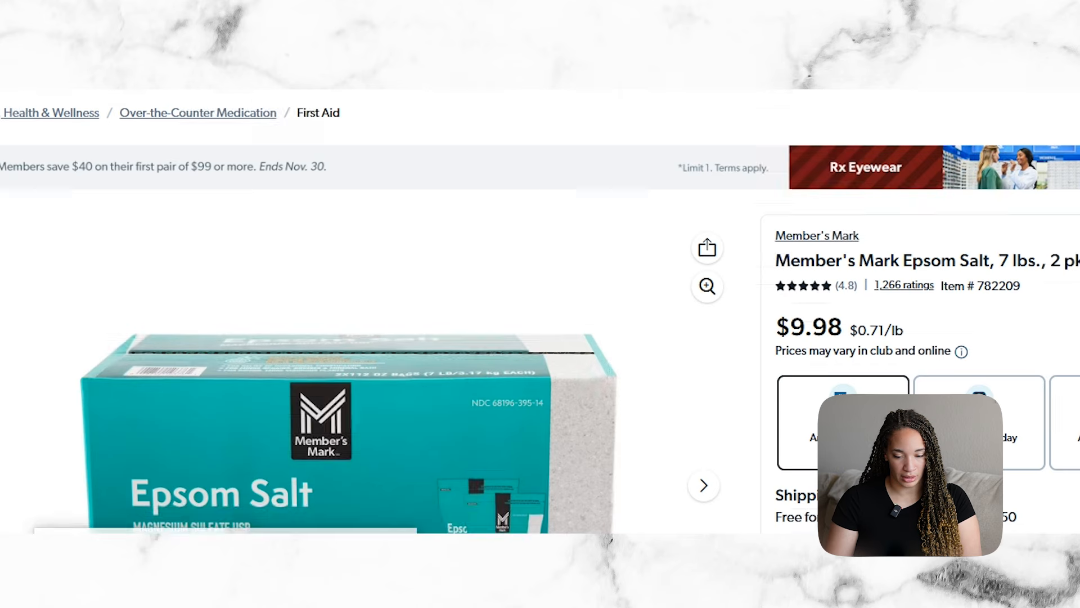
{"action": "left_click_drag", "start_coordinate": [1026, 287], "coordinate": [973, 286]}
{"action": "right_click", "coordinate": [988, 287]}
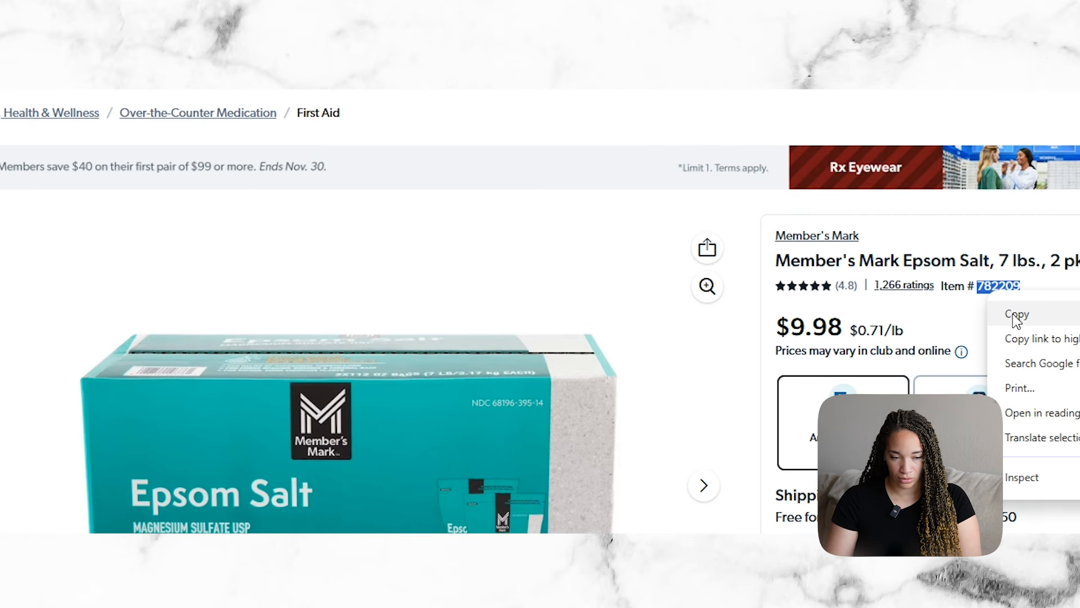
{"action": "left_click", "coordinate": [1011, 311]}
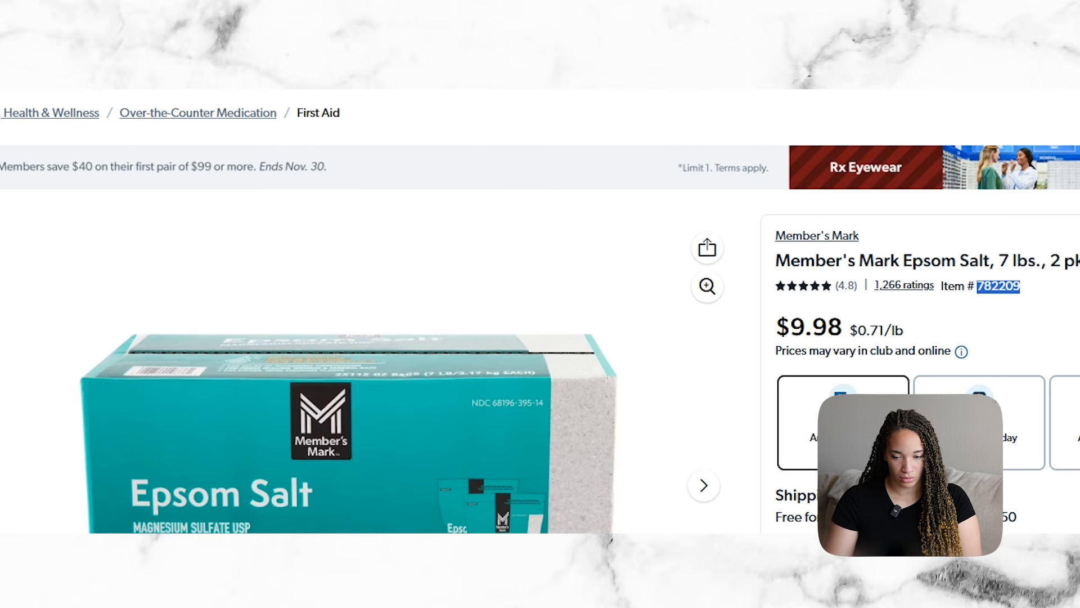
{"action": "key", "text": "alt+Tab"}
{"action": "right_click", "coordinate": [618, 216]}
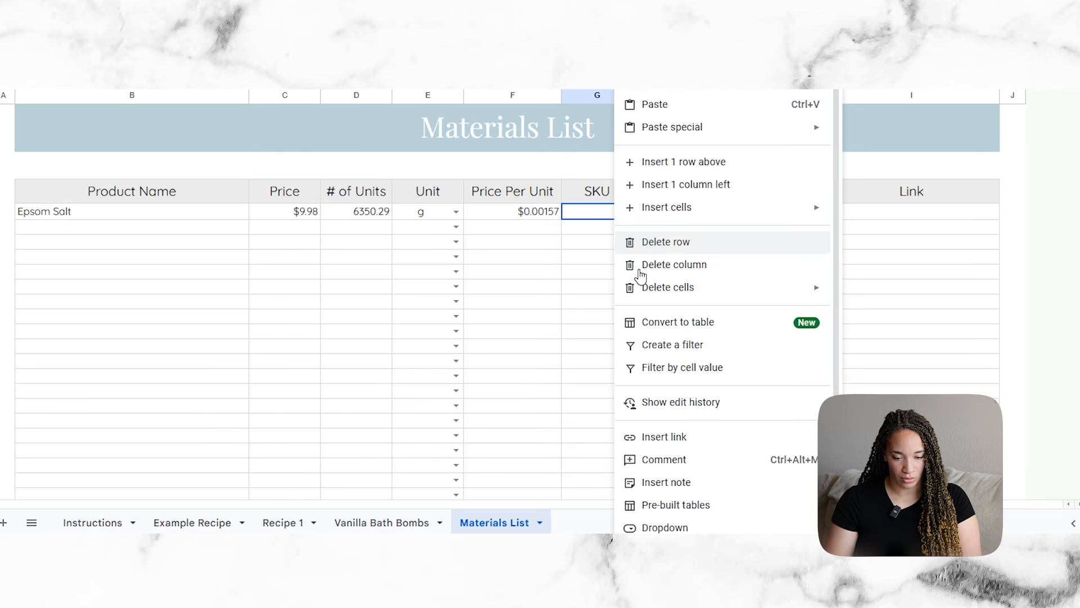
{"action": "left_click", "coordinate": [693, 107]}
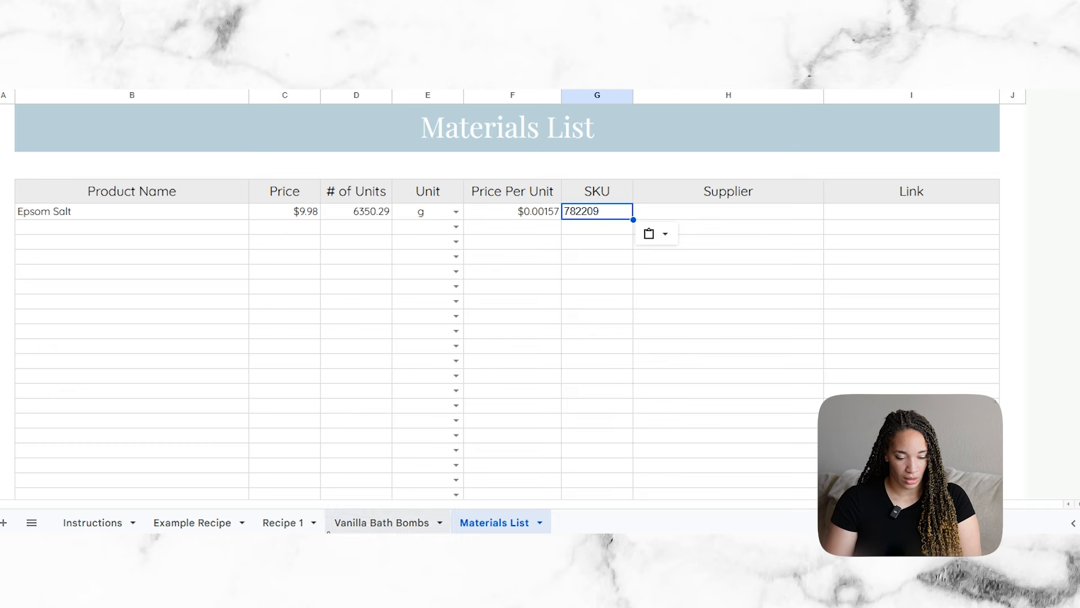
Step: Enter Sam's Club as the supplier of the Epsom Salt
{"action": "left_click", "coordinate": [746, 212]}
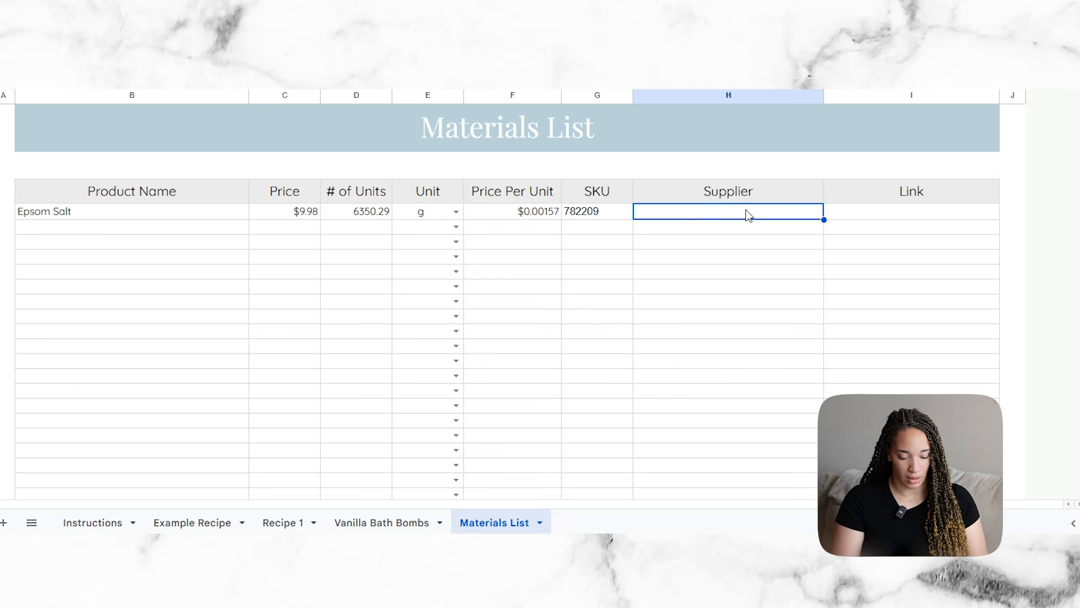
{"action": "type", "text": "Sam's Cl"}
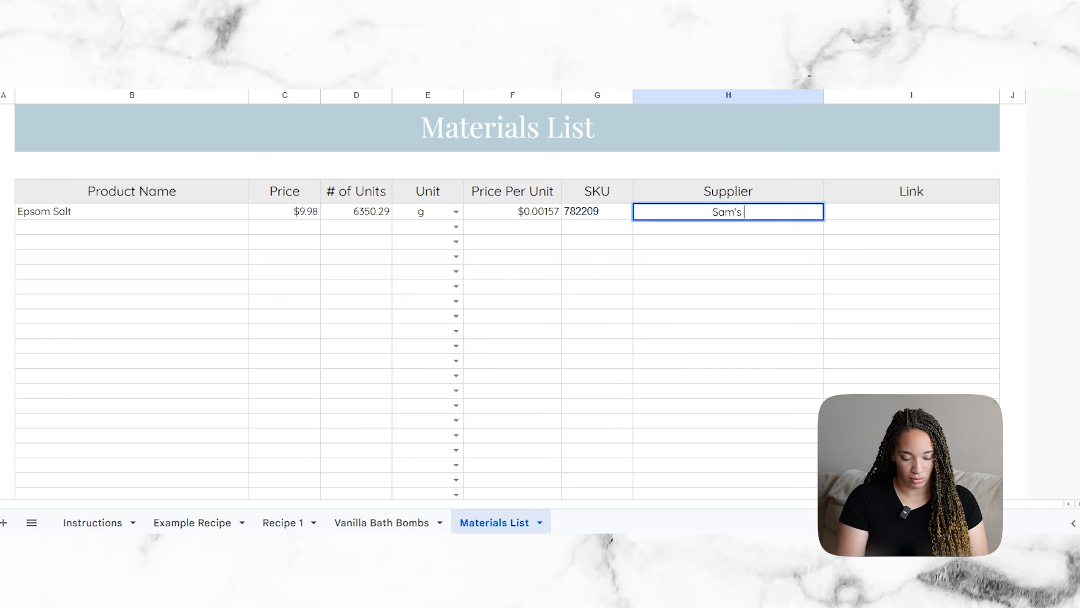
{"action": "type", "text": "ub"}
Step: Copy the Epsom Salt product page's web address into the Link column of its Materials List row and preview the link
{"action": "left_click", "coordinate": [937, 214]}
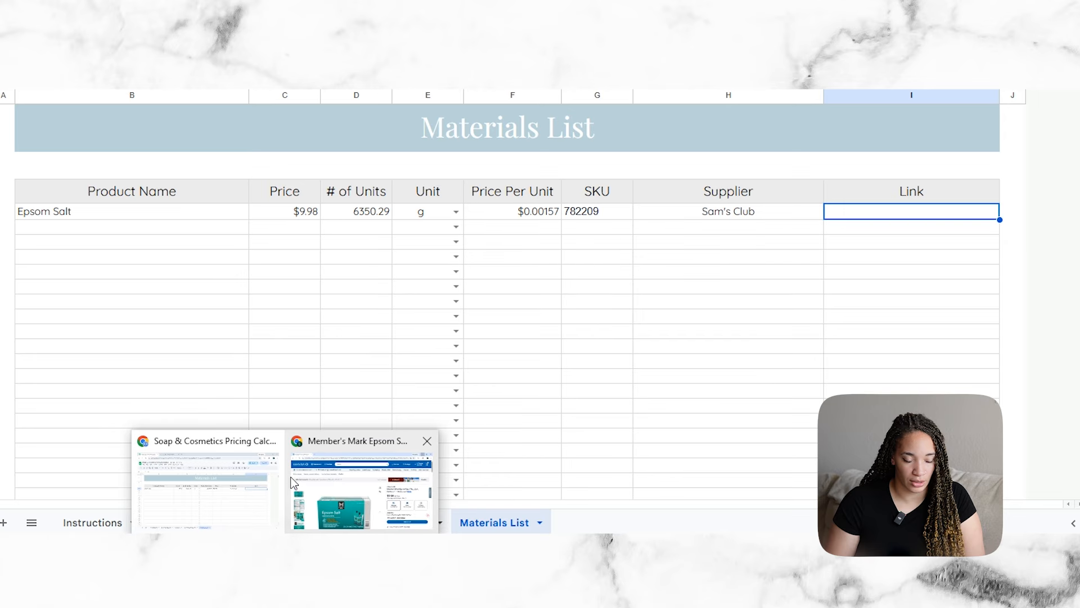
{"action": "left_click", "coordinate": [342, 490]}
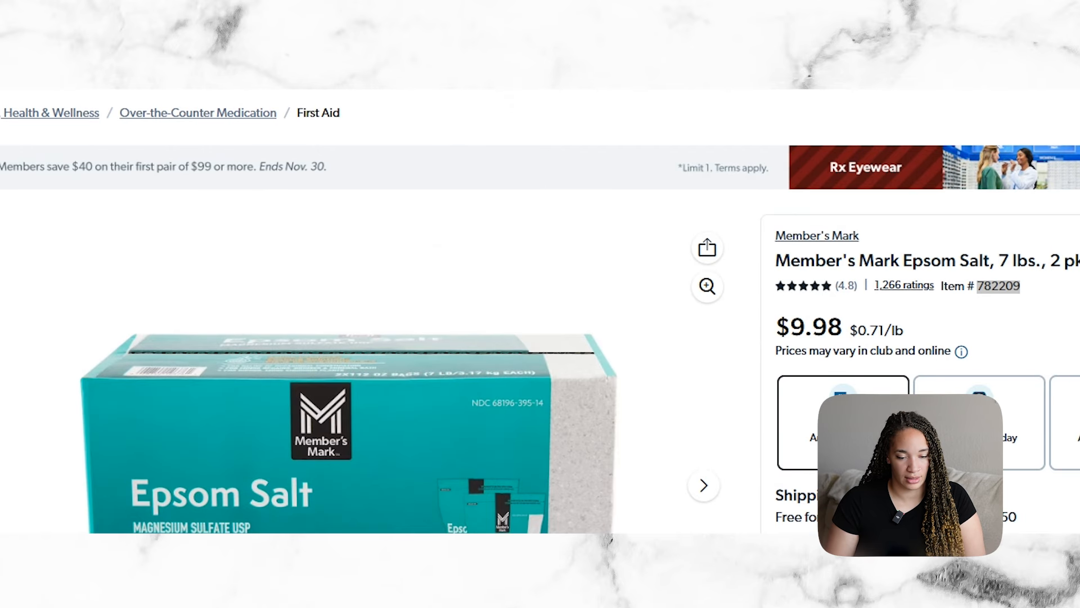
{"action": "right_click", "coordinate": [319, 12]}
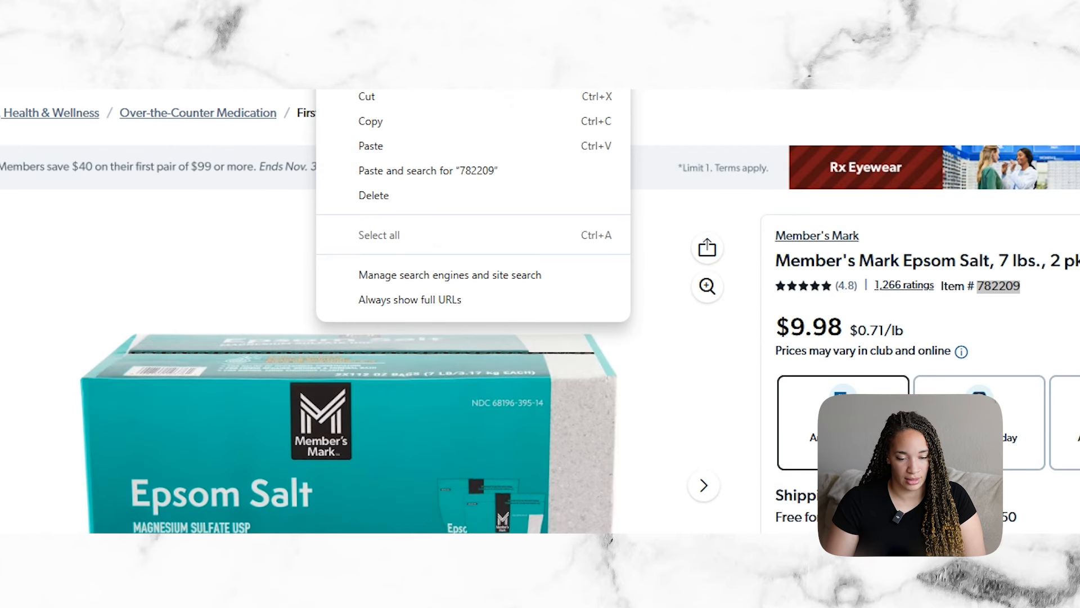
{"action": "left_click", "coordinate": [387, 125]}
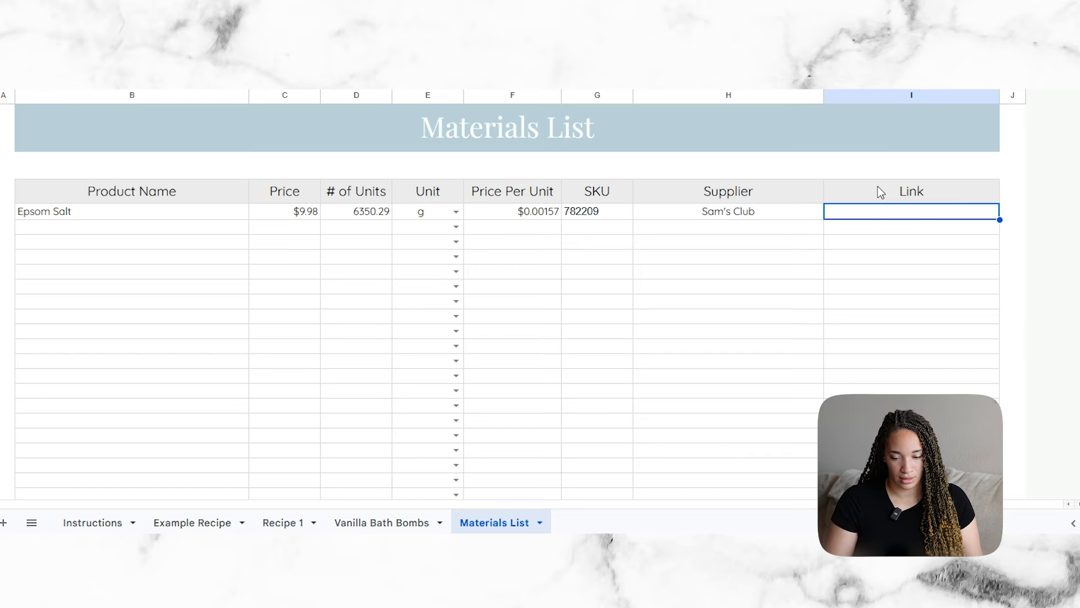
{"action": "key", "text": "ctrl+v"}
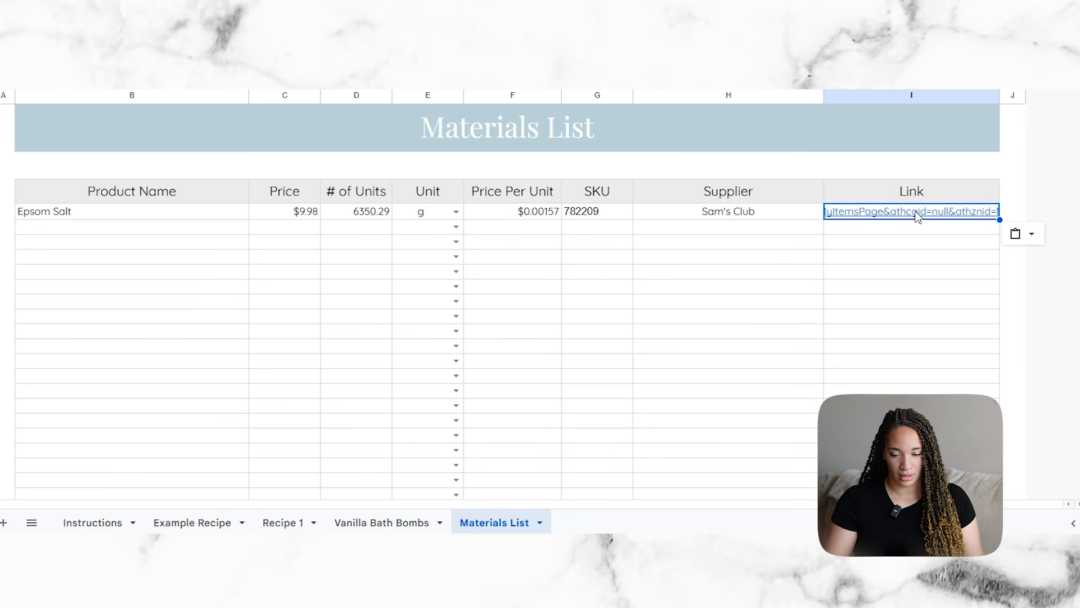
{"action": "left_click", "coordinate": [935, 260]}
{"action": "mouse_move", "coordinate": [903, 217]}
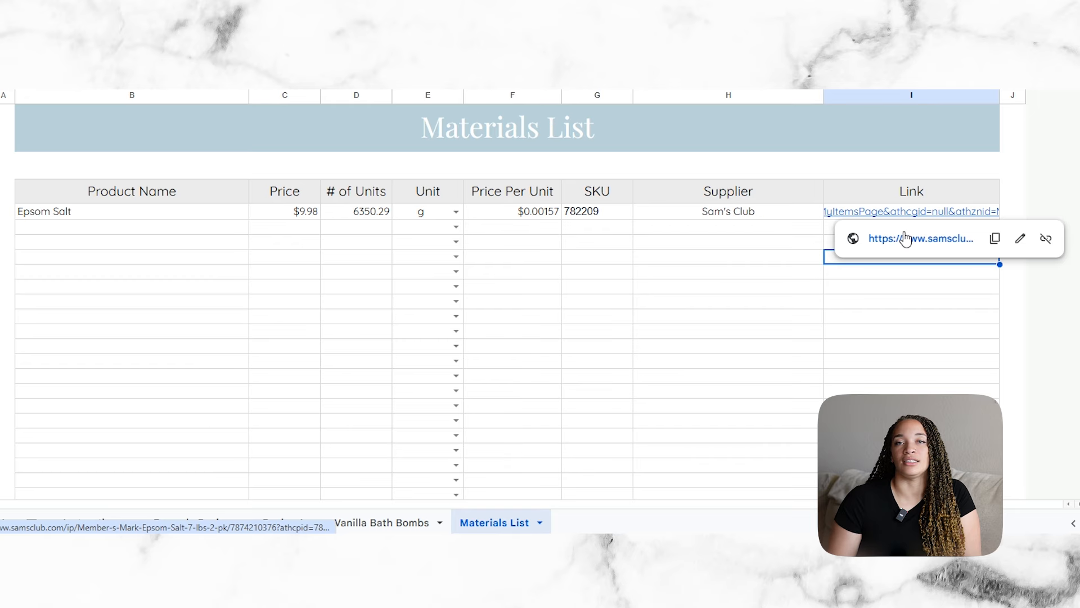